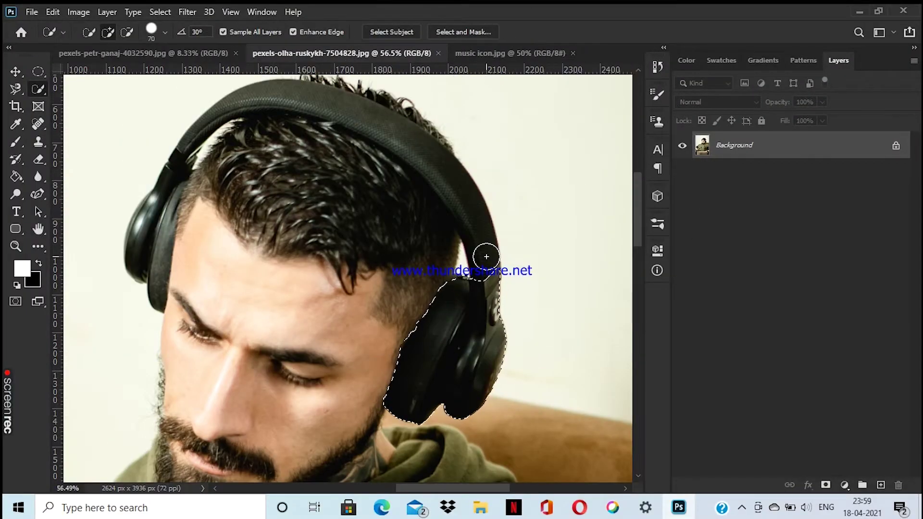
Step: Extend the Quick Selection along the headband and hairline using a smaller brush
{"action": "mouse_move", "coordinate": [487, 256]}
{"action": "left_mouse_down"}
{"action": "mouse_move", "coordinate": [405, 190]}
{"action": "mouse_move", "coordinate": [410, 330]}
{"action": "left_mouse_up"}
{"action": "scroll", "coordinate": [433, 356], "scroll_direction": "up", "scroll_amount": 5}
{"action": "key", "text": "bracketleft"}
{"action": "key", "text": "bracketleft"}
{"action": "key", "text": "bracketleft"}
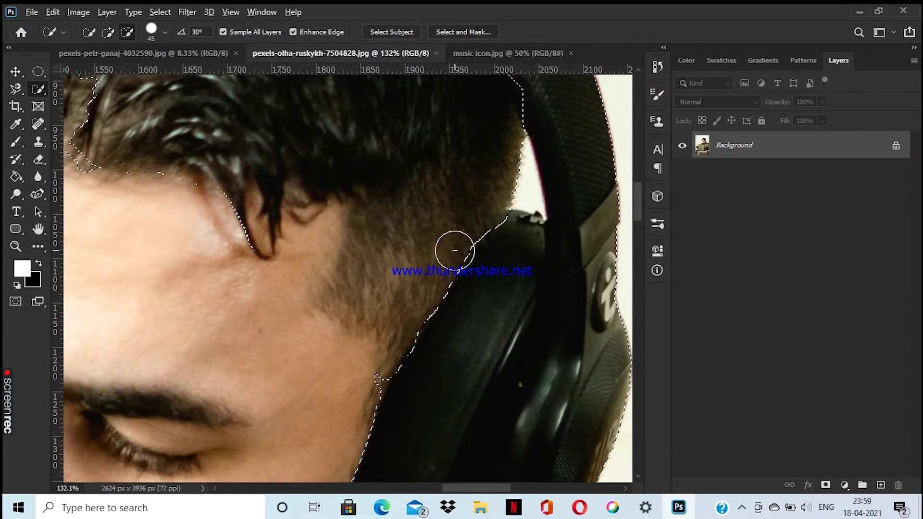
{"action": "scroll", "coordinate": [556, 268], "scroll_direction": "up", "scroll_amount": 2}
{"action": "scroll", "coordinate": [463, 301], "scroll_direction": "down", "scroll_amount": 4}
{"action": "scroll", "coordinate": [463, 300], "scroll_direction": "up", "scroll_amount": 4}
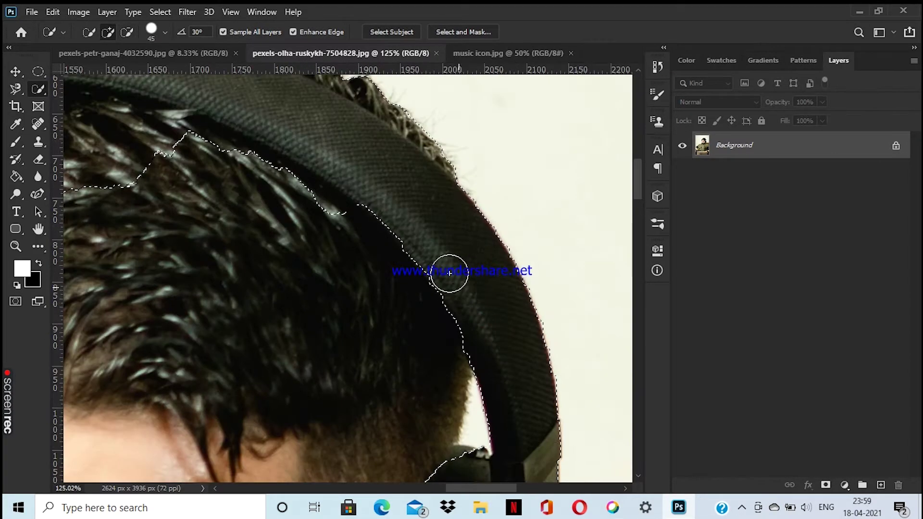
{"action": "scroll", "coordinate": [445, 274], "scroll_direction": "up", "scroll_amount": 2}
Step: Refine the selection to include the top of the headband and across it
{"action": "left_click_drag", "start_coordinate": [339, 140], "coordinate": [263, 98]}
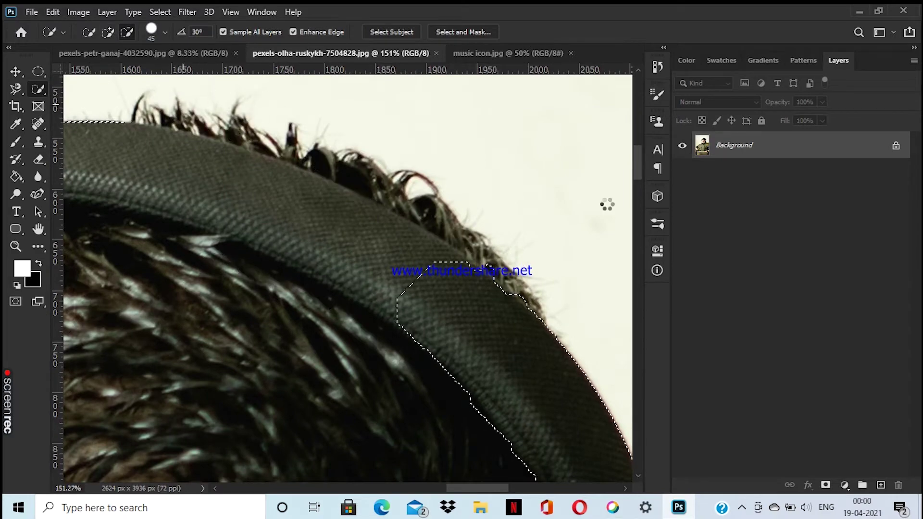
{"action": "left_click_drag", "start_coordinate": [384, 254], "coordinate": [481, 234]}
{"action": "key", "text": "bracketleft"}
{"action": "key", "text": "bracketleft"}
{"action": "key", "text": "bracketleft"}
{"action": "left_click_drag", "start_coordinate": [573, 300], "coordinate": [210, 173]}
{"action": "scroll", "coordinate": [459, 307], "scroll_direction": "down", "scroll_amount": 2}
{"action": "scroll", "coordinate": [356, 273], "scroll_direction": "up", "scroll_amount": 3}
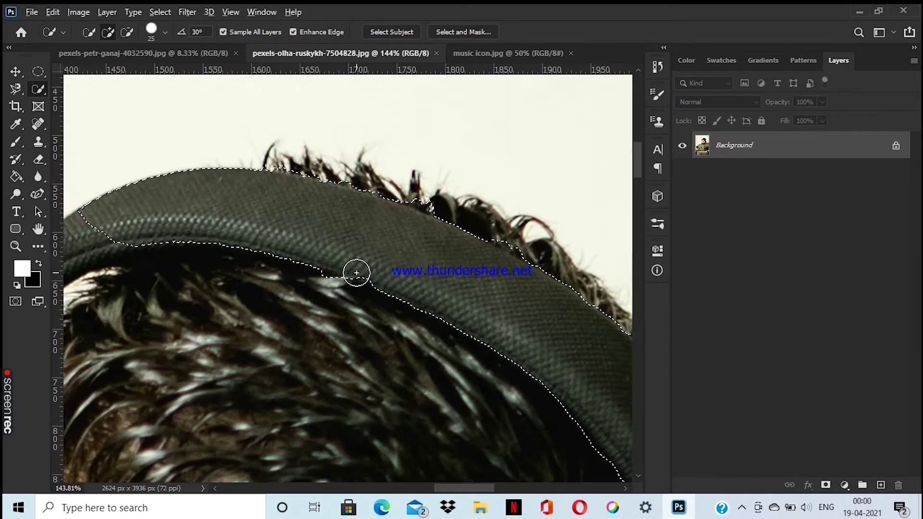
{"action": "scroll", "coordinate": [356, 273], "scroll_direction": "down", "scroll_amount": 2}
{"action": "scroll", "coordinate": [474, 329], "scroll_direction": "down", "scroll_amount": 2}
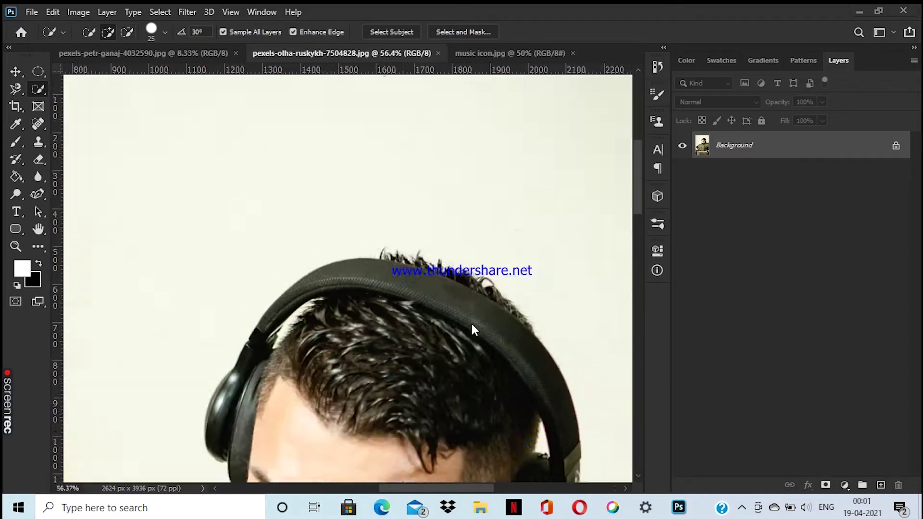
{"action": "scroll", "coordinate": [473, 330], "scroll_direction": "down", "scroll_amount": 3}
{"action": "scroll", "coordinate": [378, 179], "scroll_direction": "up", "scroll_amount": 3}
{"action": "scroll", "coordinate": [480, 266], "scroll_direction": "up", "scroll_amount": 1}
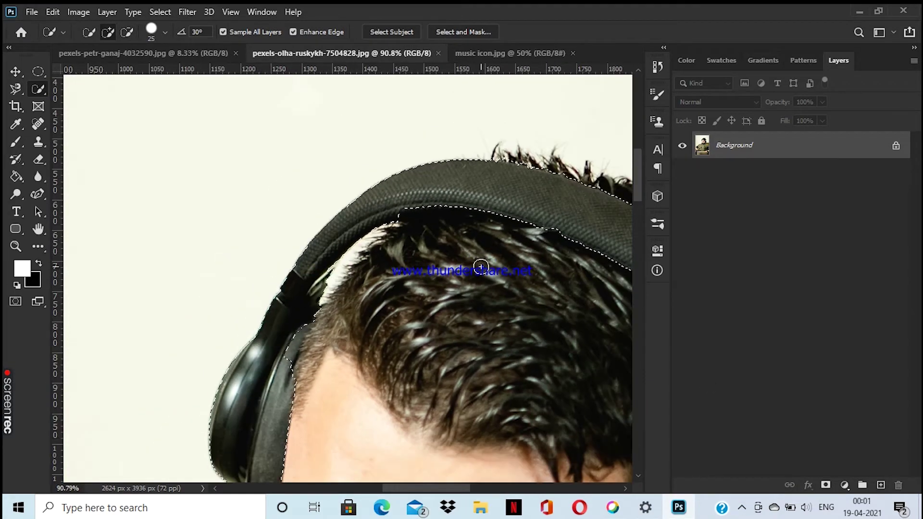
{"action": "scroll", "coordinate": [330, 262], "scroll_direction": "down", "scroll_amount": 2}
{"action": "scroll", "coordinate": [279, 270], "scroll_direction": "up", "scroll_amount": 3}
{"action": "scroll", "coordinate": [481, 269], "scroll_direction": "down", "scroll_amount": 3}
{"action": "scroll", "coordinate": [535, 314], "scroll_direction": "up", "scroll_amount": 5}
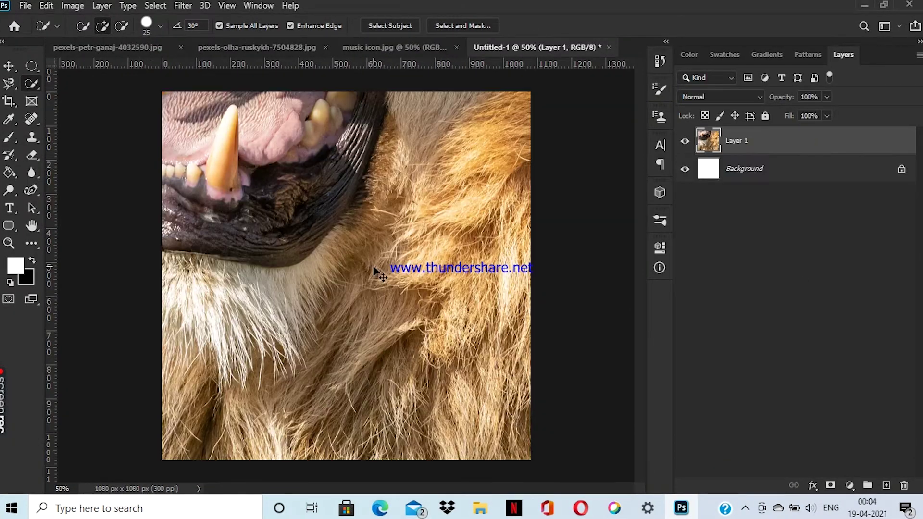
Step: Scale the lion layer so it fills the whole square canvas
{"action": "key", "text": "ctrl+t"}
{"action": "mouse_move", "coordinate": [547, 398]}
{"action": "left_mouse_down"}
{"action": "mouse_move", "coordinate": [618, 481]}
{"action": "mouse_move", "coordinate": [463, 348]}
{"action": "left_mouse_up"}
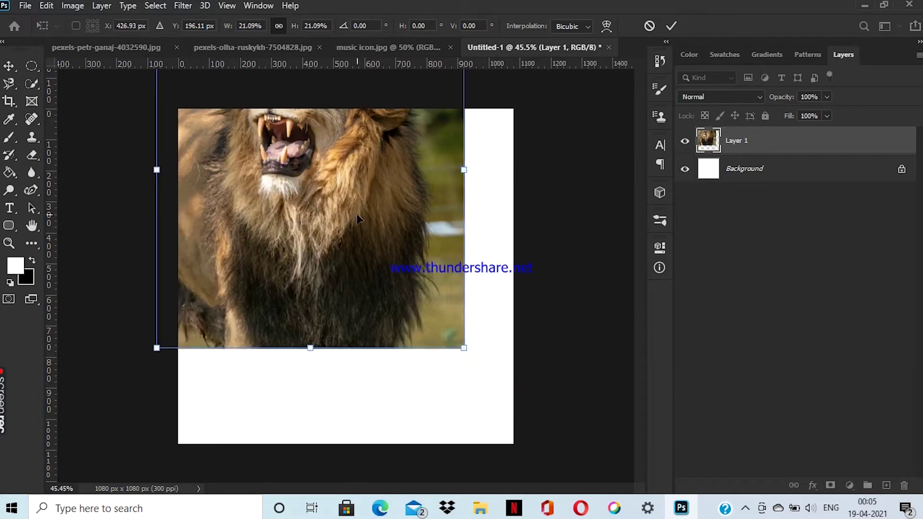
{"action": "left_click_drag", "start_coordinate": [358, 218], "coordinate": [433, 248]}
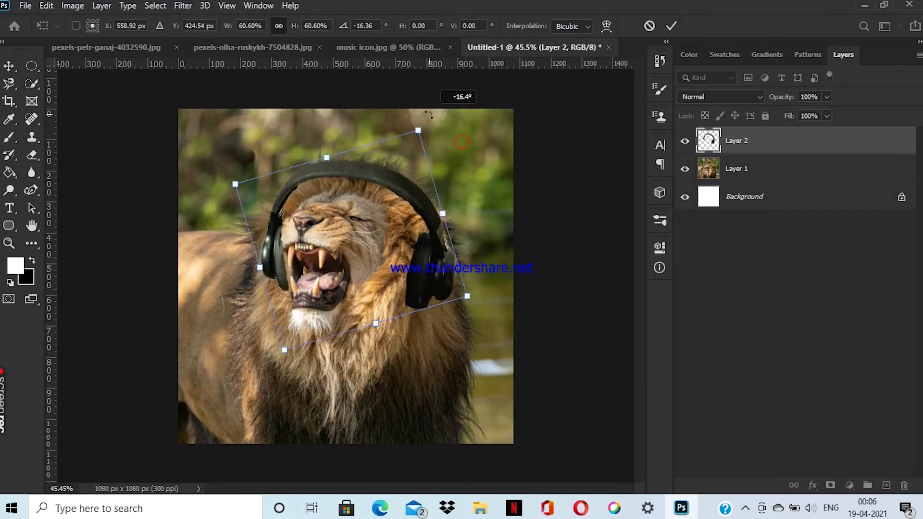
Step: Warp the headphones' earcups and headband onto the lion's head, then add a layer mask
{"action": "left_click_drag", "start_coordinate": [428, 115], "coordinate": [426, 117]}
{"action": "left_click", "coordinate": [607, 26]}
{"action": "mouse_move", "coordinate": [450, 269]}
{"action": "left_mouse_down"}
{"action": "mouse_move", "coordinate": [464, 292]}
{"action": "mouse_move", "coordinate": [454, 283]}
{"action": "left_mouse_up"}
{"action": "left_click_drag", "start_coordinate": [423, 160], "coordinate": [406, 152]}
{"action": "left_click_drag", "start_coordinate": [280, 249], "coordinate": [310, 174]}
{"action": "key", "text": "Return"}
{"action": "key", "text": "w"}
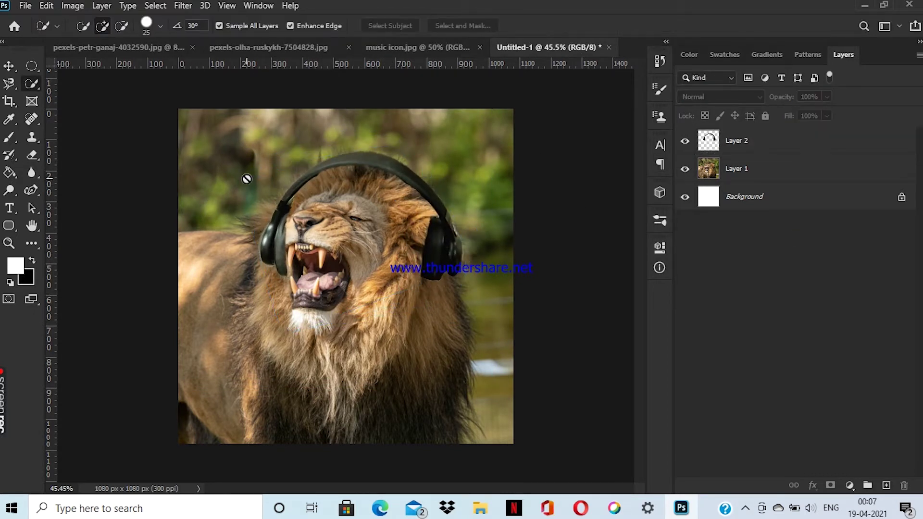
{"action": "key", "text": "v"}
{"action": "left_click", "coordinate": [830, 486]}
Step: Paint black on the headphones mask to hide the headband top behind the mane
{"action": "key", "text": "x"}
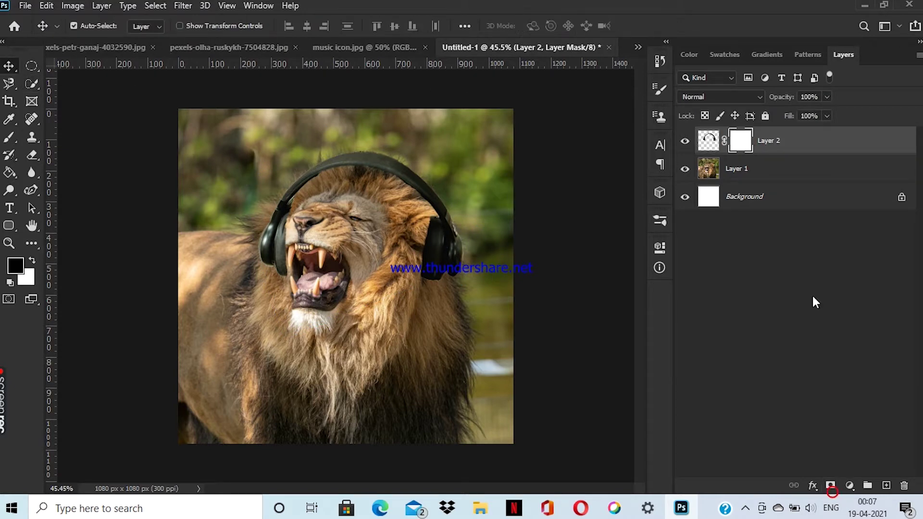
{"action": "key", "text": "b"}
{"action": "left_click_drag", "start_coordinate": [413, 153], "coordinate": [402, 165]}
{"action": "scroll", "coordinate": [402, 165], "scroll_direction": "up", "scroll_amount": 3}
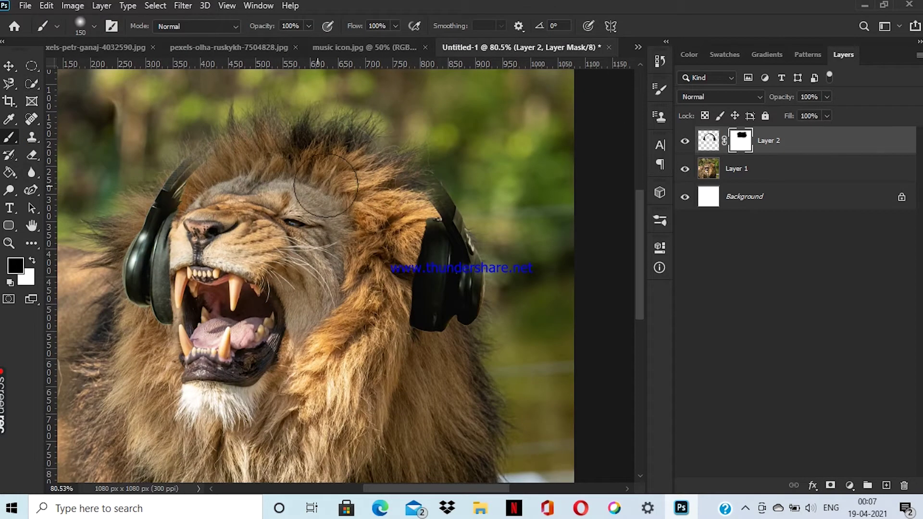
{"action": "scroll", "coordinate": [523, 93], "scroll_direction": "down", "scroll_amount": 2}
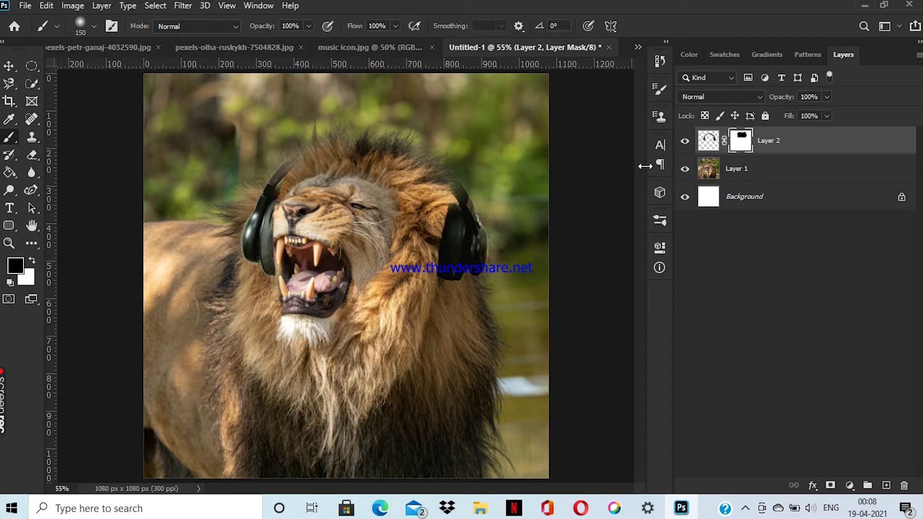
Step: Add a clipped Hue/Saturation layer that shifts hue, desaturates and darkens the headphones
{"action": "left_click", "coordinate": [850, 486]}
{"action": "left_click", "coordinate": [829, 341]}
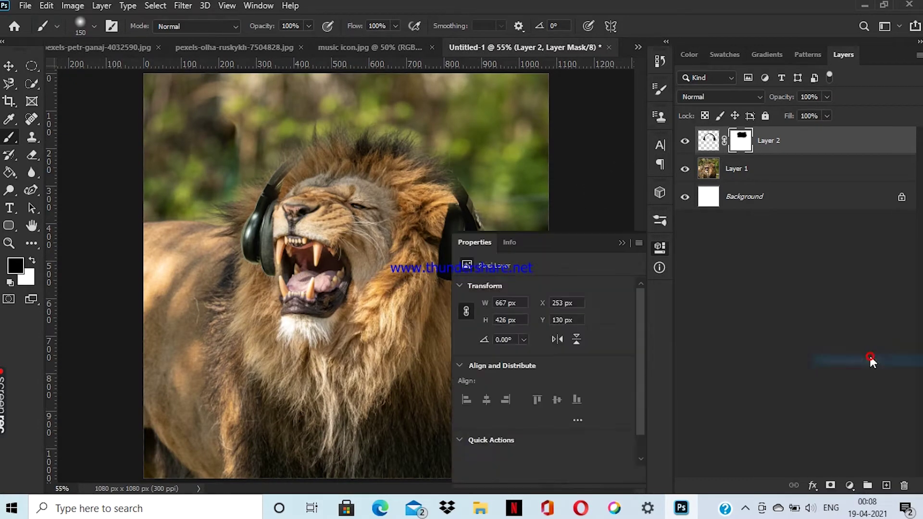
{"action": "left_click", "coordinate": [543, 474]}
{"action": "left_click_drag", "start_coordinate": [561, 342], "coordinate": [567, 342]}
{"action": "mouse_move", "coordinate": [543, 366]}
{"action": "left_mouse_down"}
{"action": "mouse_move", "coordinate": [610, 366]}
{"action": "mouse_move", "coordinate": [476, 366]}
{"action": "left_mouse_up"}
{"action": "mouse_move", "coordinate": [543, 392]}
{"action": "left_mouse_down"}
{"action": "mouse_move", "coordinate": [557, 393]}
{"action": "mouse_move", "coordinate": [527, 392]}
{"action": "left_mouse_up"}
Step: Target the headphones layer mask and shrink the brush to about 51 px
{"action": "left_click", "coordinate": [741, 168]}
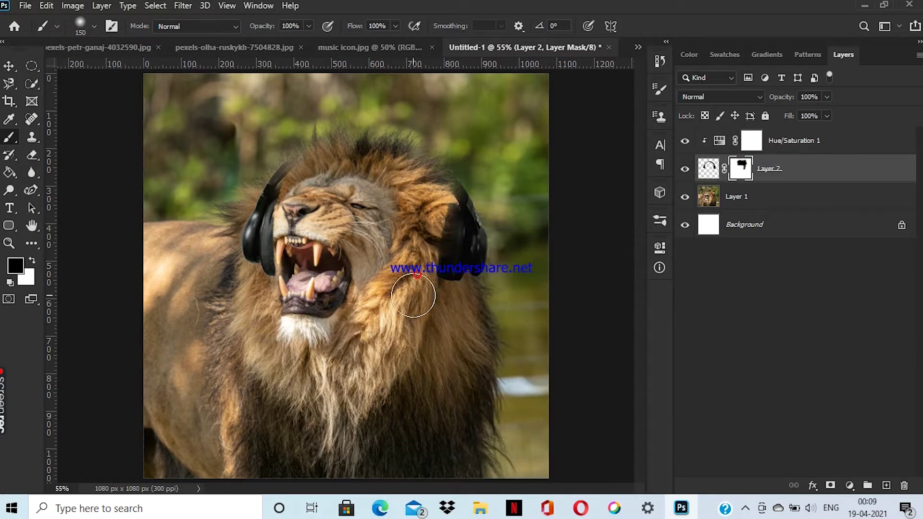
{"action": "scroll", "coordinate": [480, 252], "scroll_direction": "up", "scroll_amount": 3}
{"action": "left_click", "coordinate": [95, 25]}
{"action": "left_click_drag", "start_coordinate": [53, 83], "coordinate": [38, 83]}
{"action": "key", "text": "Return"}
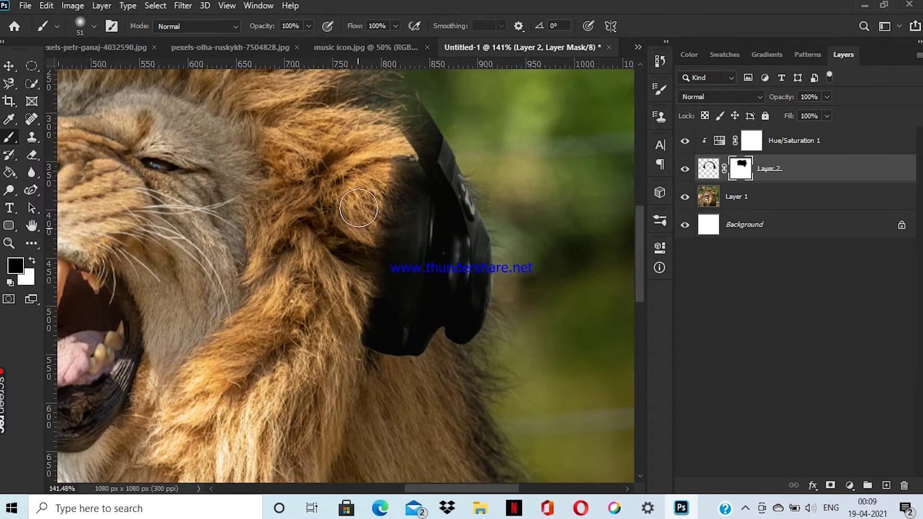
{"action": "scroll", "coordinate": [539, 303], "scroll_direction": "down", "scroll_amount": 2}
Step: Add a clipped Color Balance layer shifting the headphones' midtone colours
{"action": "left_click", "coordinate": [850, 486]}
{"action": "left_click", "coordinate": [860, 358]}
{"action": "left_click_drag", "start_coordinate": [527, 318], "coordinate": [515, 321]}
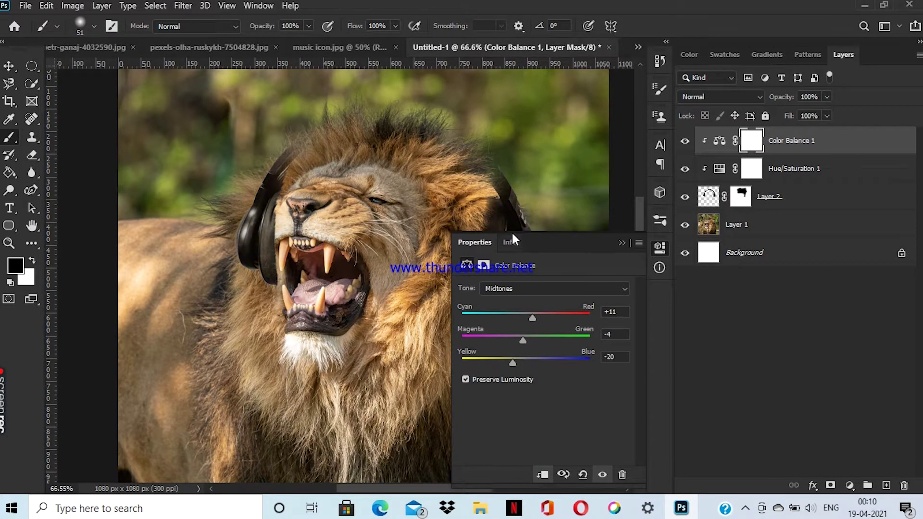
Step: Add clipped Layer 3 above the headphones and set a soft brush to 15% opacity, 61% flow
{"action": "left_click", "coordinate": [793, 197]}
{"action": "key", "text": "ctrl+shift+alt+n"}
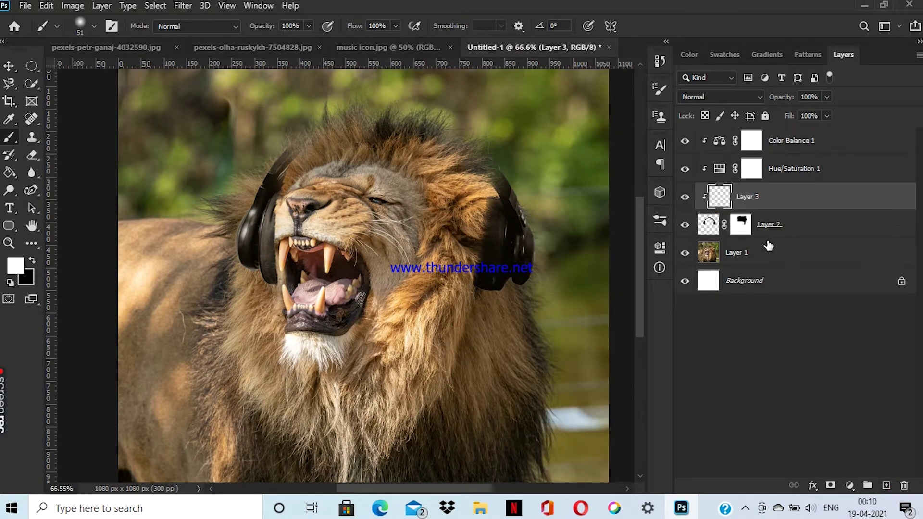
{"action": "key", "text": "3"}
{"action": "key", "text": "4"}
{"action": "left_click", "coordinate": [94, 26]}
{"action": "key", "text": "1"}
{"action": "key", "text": "5"}
{"action": "key", "text": "shift+6"}
{"action": "key", "text": "shift+1"}
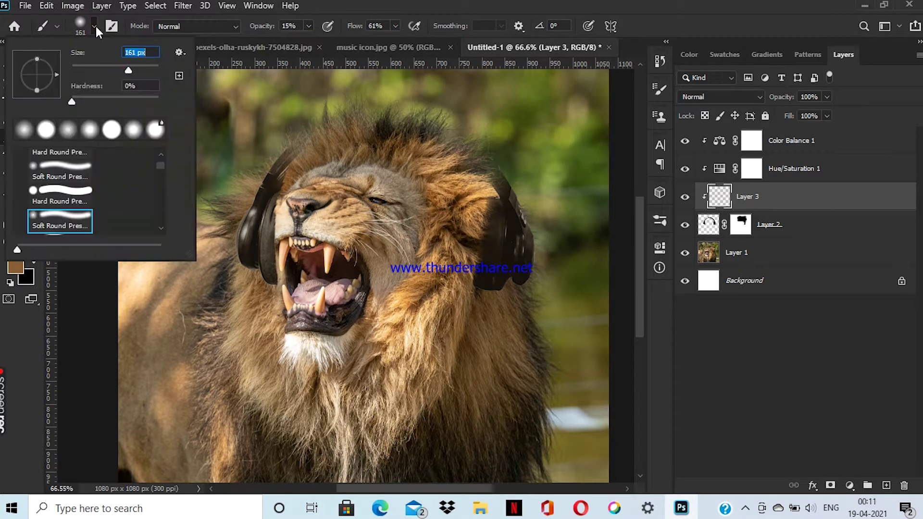
Step: Add a new empty layer and a Brightness/Contrast layer at -150 to darken everything
{"action": "key", "text": "ctrl+0"}
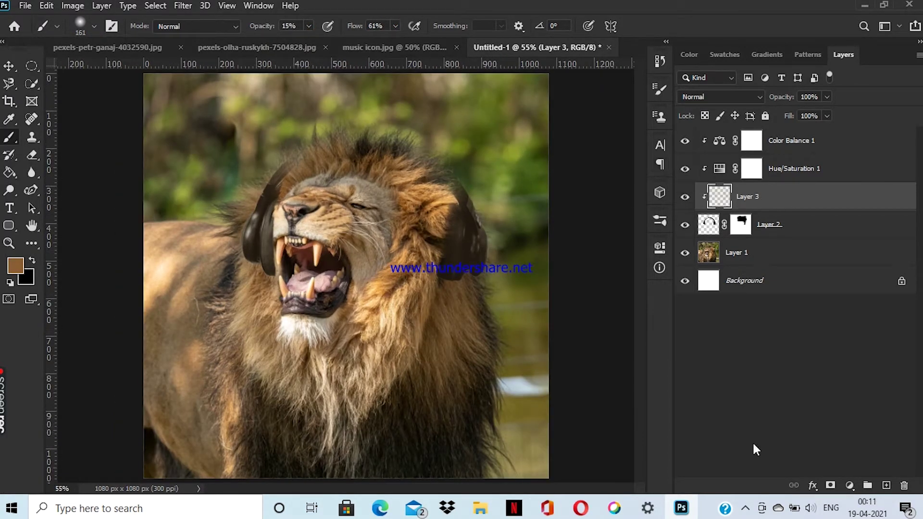
{"action": "key", "text": "ctrl+minus"}
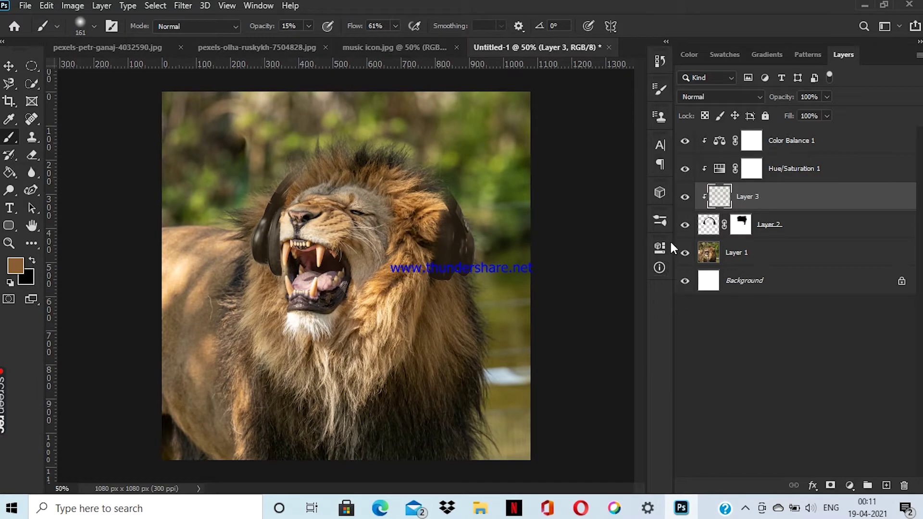
{"action": "left_click", "coordinate": [788, 141]}
{"action": "left_click", "coordinate": [886, 485]}
{"action": "left_click", "coordinate": [849, 486]}
{"action": "left_click", "coordinate": [851, 291]}
{"action": "left_click_drag", "start_coordinate": [544, 325], "coordinate": [461, 325]}
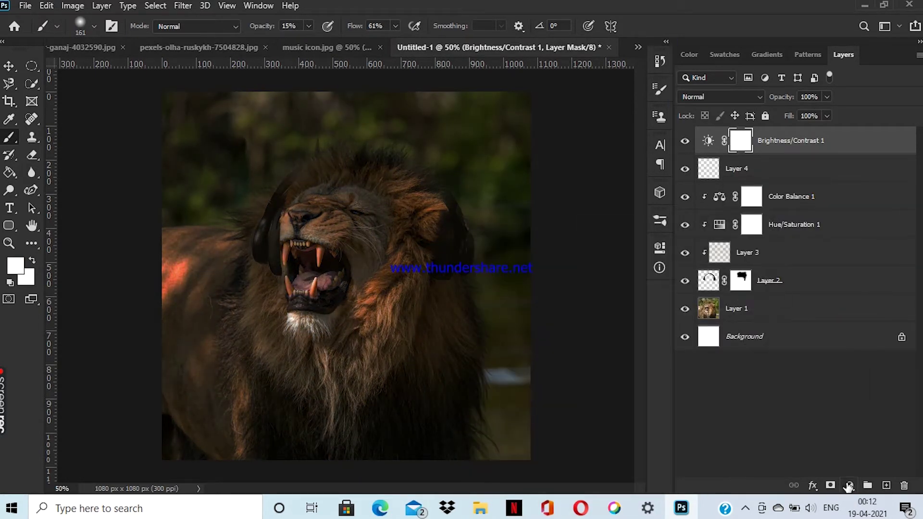
Step: Add a Color Balance layer warming midtones toward red and boost the vibrance
{"action": "left_click", "coordinate": [849, 485]}
{"action": "left_click", "coordinate": [851, 357]}
{"action": "left_click_drag", "start_coordinate": [789, 307], "coordinate": [817, 307]}
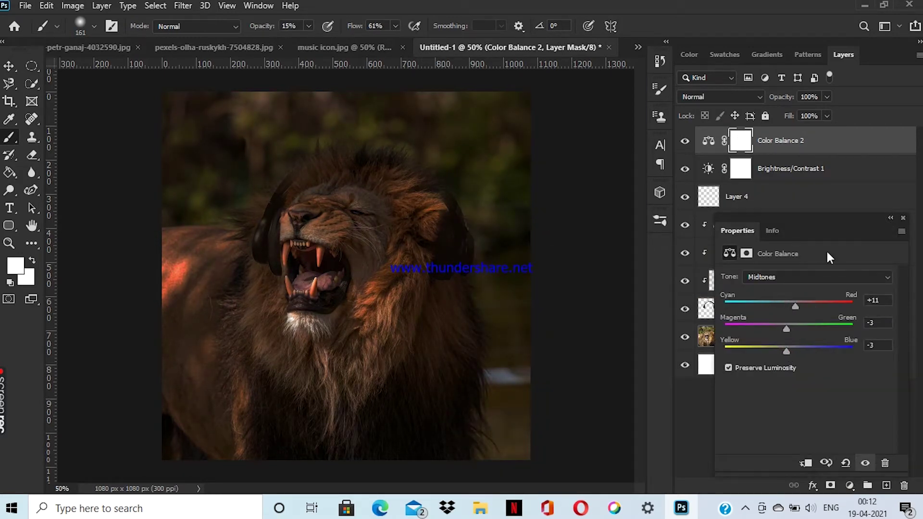
{"action": "left_click_drag", "start_coordinate": [804, 284], "coordinate": [831, 283]}
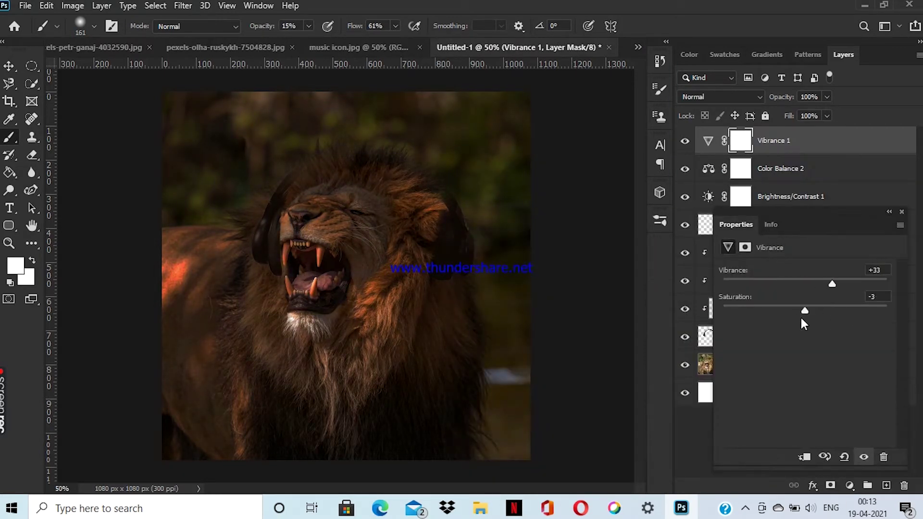
Step: Add a Levels layer that brightens midtones and pulls down the brightest output tones
{"action": "left_click", "coordinate": [849, 485]}
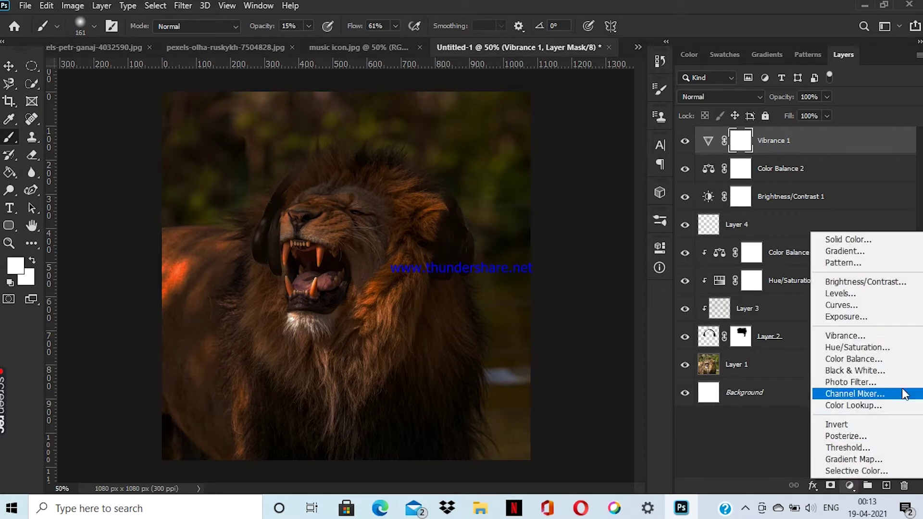
{"action": "left_click", "coordinate": [839, 290]}
{"action": "left_click_drag", "start_coordinate": [736, 281], "coordinate": [729, 281]}
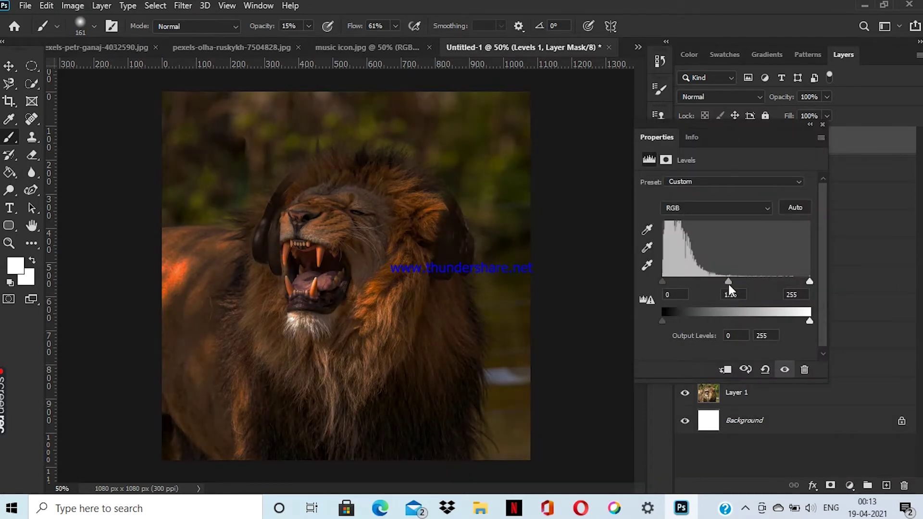
{"action": "left_click_drag", "start_coordinate": [810, 320], "coordinate": [777, 320]}
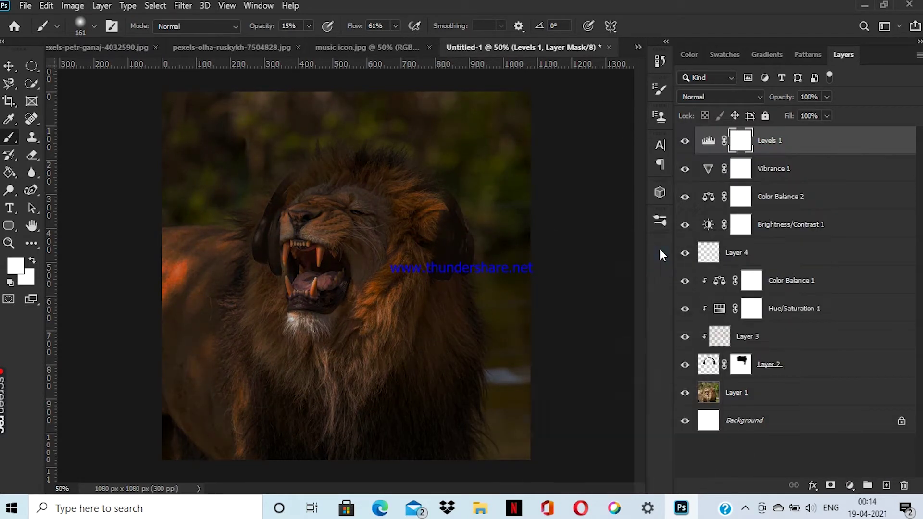
Step: Group the four top adjustment layers, then select Color Balance 1 and Hue/Saturation 1
{"action": "left_click", "coordinate": [796, 226], "text": "shift"}
{"action": "key", "text": "ctrl+g"}
{"action": "left_click", "coordinate": [800, 185]}
{"action": "left_click", "coordinate": [779, 213], "text": "shift"}
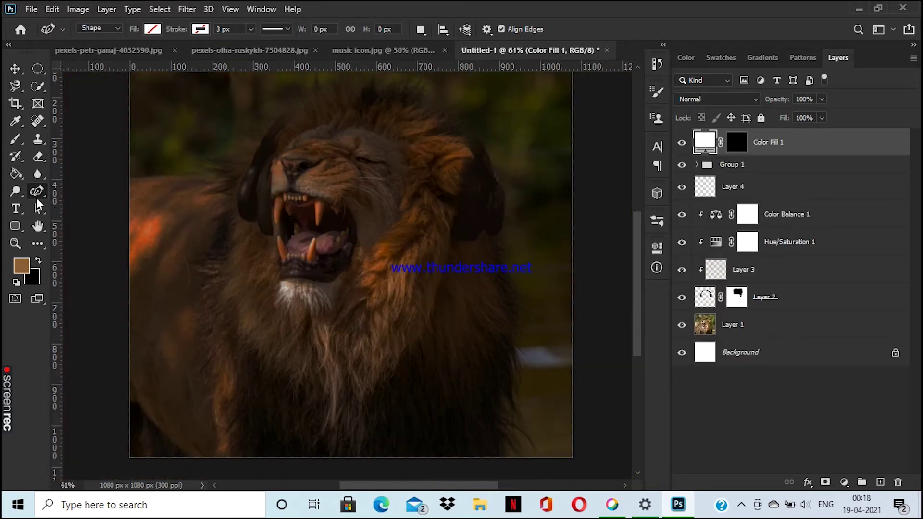
Step: Scroll the canvas view around the right headphone band's traced sliver
{"action": "scroll", "coordinate": [443, 278], "scroll_direction": "up", "scroll_amount": 5}
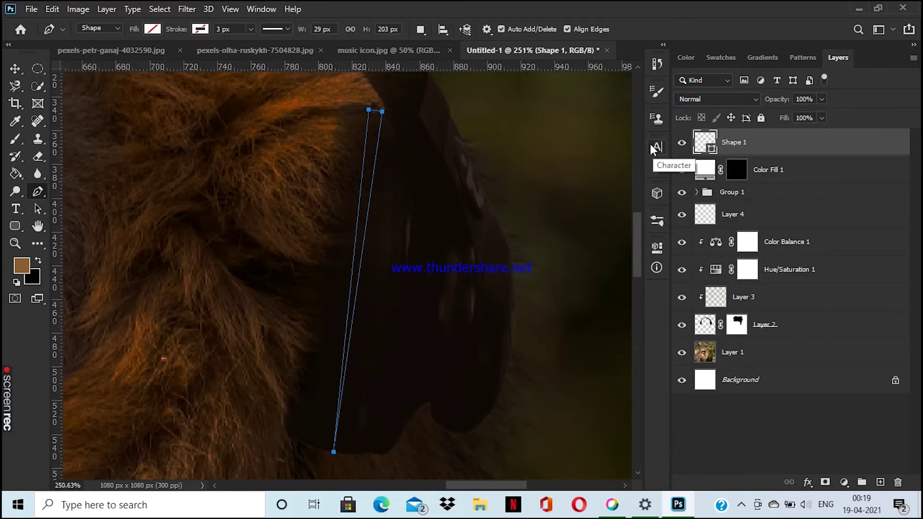
Step: Fill the right strip selection white in the Color Fill 1 mask, then deselect
{"action": "key", "text": "ctrl+Return"}
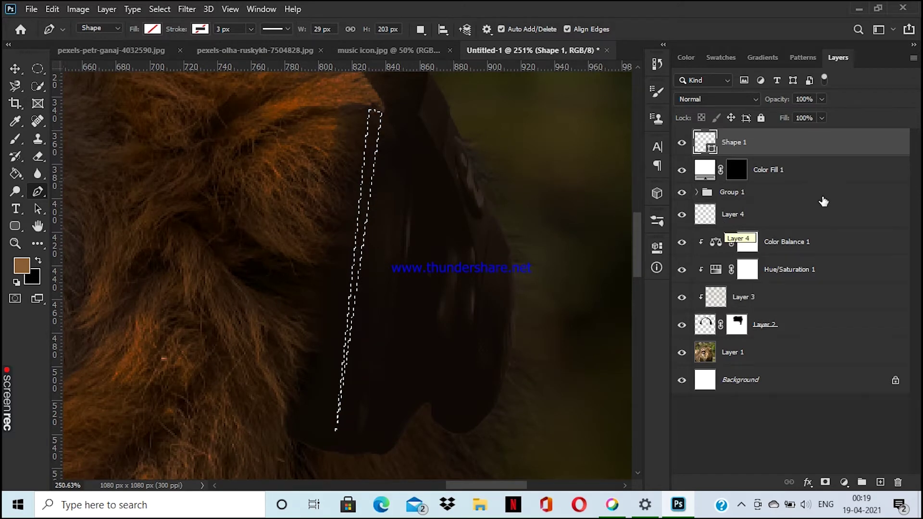
{"action": "key", "text": "v"}
{"action": "left_click", "coordinate": [743, 197]}
{"action": "key", "text": "alt+BackSpace"}
{"action": "key", "text": "ctrl+d"}
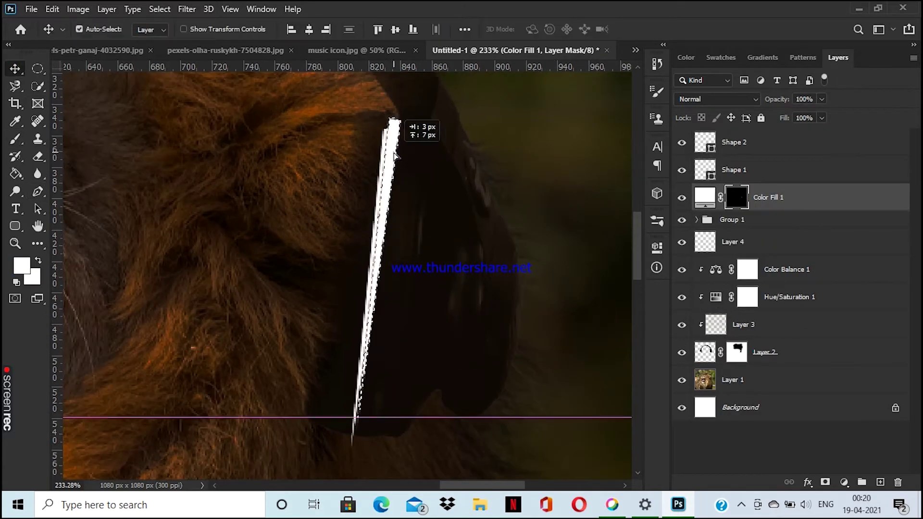
{"action": "key", "text": "b"}
{"action": "key", "text": "x"}
{"action": "scroll", "coordinate": [332, 339], "scroll_direction": "down", "scroll_amount": 5}
{"action": "key", "text": "shift+0"}
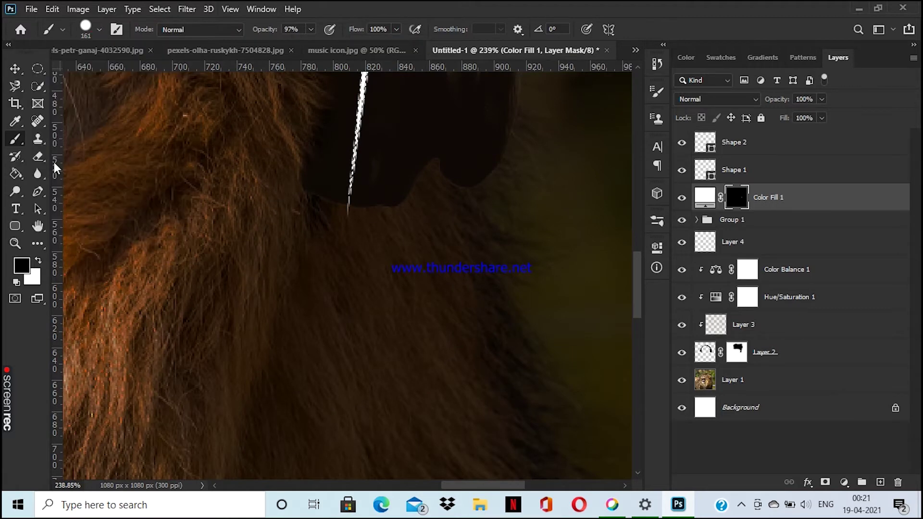
{"action": "scroll", "coordinate": [340, 330], "scroll_direction": "down", "scroll_amount": 10}
{"action": "scroll", "coordinate": [418, 320], "scroll_direction": "up", "scroll_amount": 9}
Step: Start a Curvature Pen path on the left headphone band, undoing the misplaced points
{"action": "key", "text": "p"}
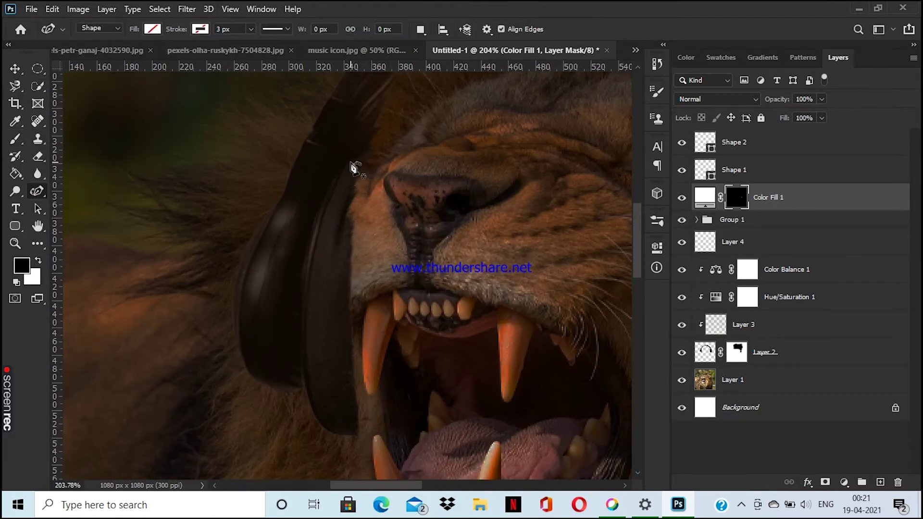
{"action": "left_click", "coordinate": [352, 160]}
{"action": "left_click", "coordinate": [341, 434]}
{"action": "left_click", "coordinate": [359, 157]}
{"action": "left_click", "coordinate": [341, 306]}
{"action": "left_click", "coordinate": [343, 389]}
{"action": "key", "text": "v"}
{"action": "key", "text": "p"}
{"action": "key", "text": "shift+p"}
{"action": "key", "text": "ctrl+z"}
{"action": "key", "text": "ctrl+z"}
{"action": "key", "text": "ctrl+z"}
{"action": "key", "text": "shift+p"}
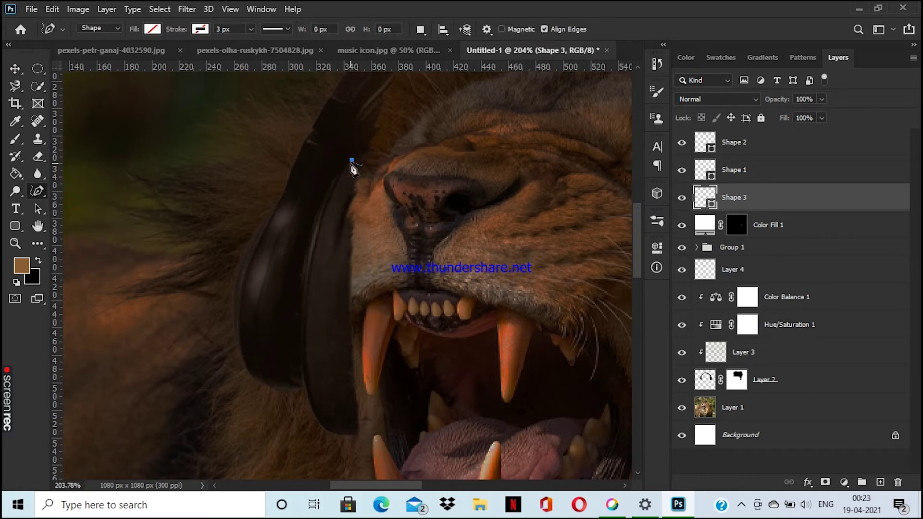
{"action": "key", "text": "shift+p"}
Step: Redraw a closed strip path along the left band and apply it to the Color Fill 1 mask
{"action": "left_click", "coordinate": [359, 159]}
{"action": "left_click", "coordinate": [334, 434]}
{"action": "left_click", "coordinate": [324, 290]}
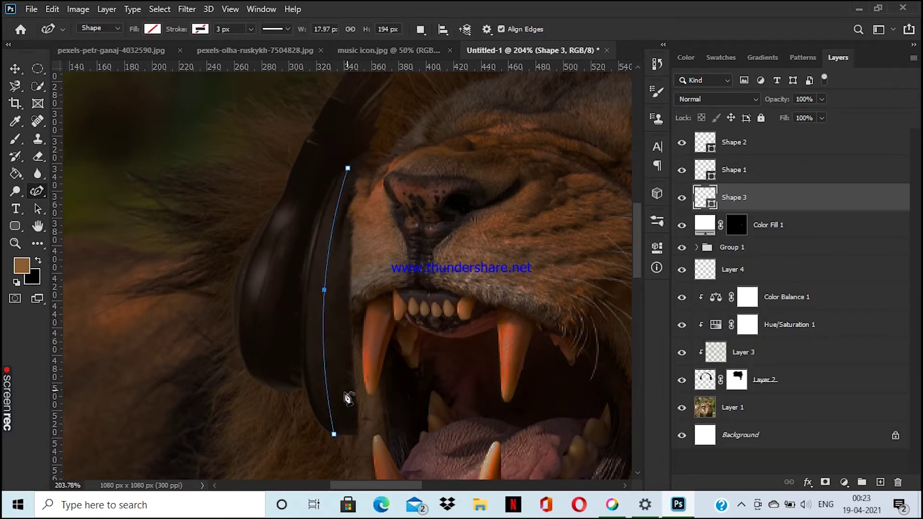
{"action": "left_click", "coordinate": [339, 288]}
{"action": "left_click", "coordinate": [354, 172]}
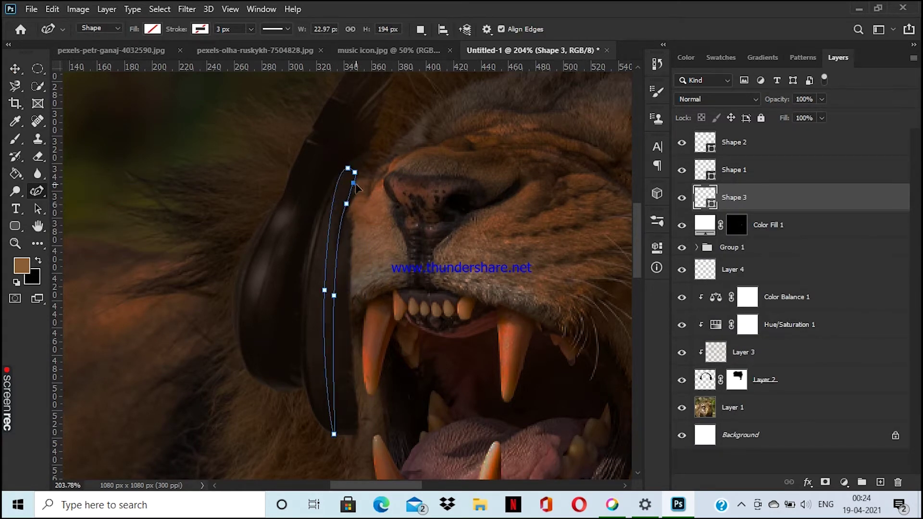
{"action": "left_click", "coordinate": [704, 225]}
{"action": "key", "text": "ctrl+0"}
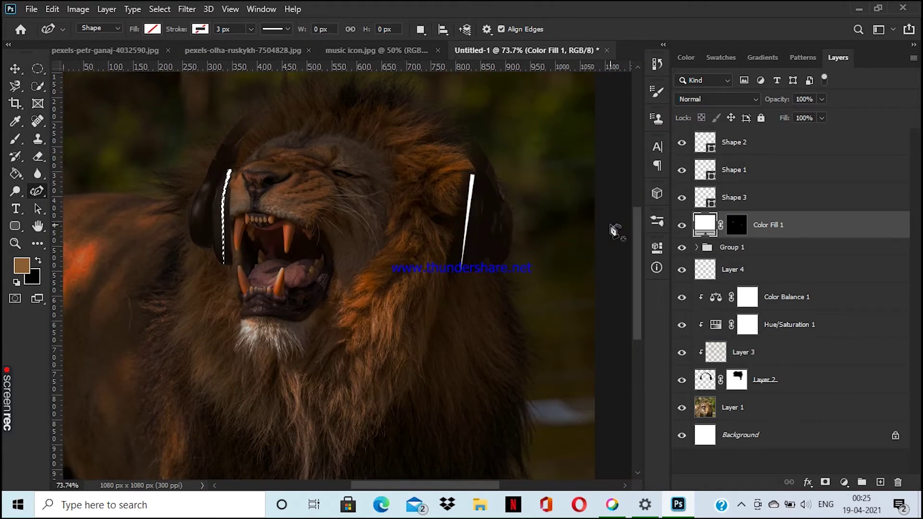
{"action": "key", "text": "b"}
{"action": "left_click", "coordinate": [789, 199]}
{"action": "key", "text": "Delete"}
{"action": "left_click", "coordinate": [774, 144]}
{"action": "scroll", "coordinate": [499, 201], "scroll_direction": "down", "scroll_amount": 3}
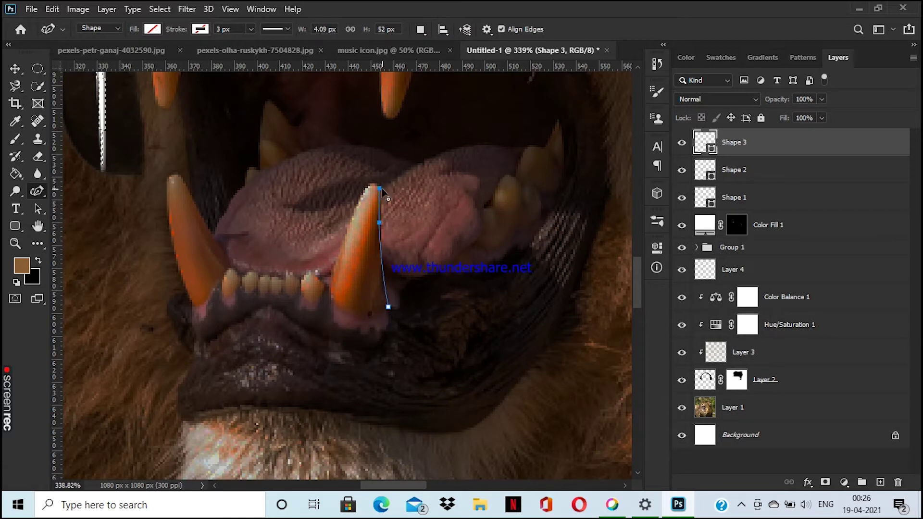
Step: Outline the lower right fang and the lower incisors on the Color Fill 1 mask
{"action": "left_click_drag", "start_coordinate": [349, 244], "coordinate": [383, 318]}
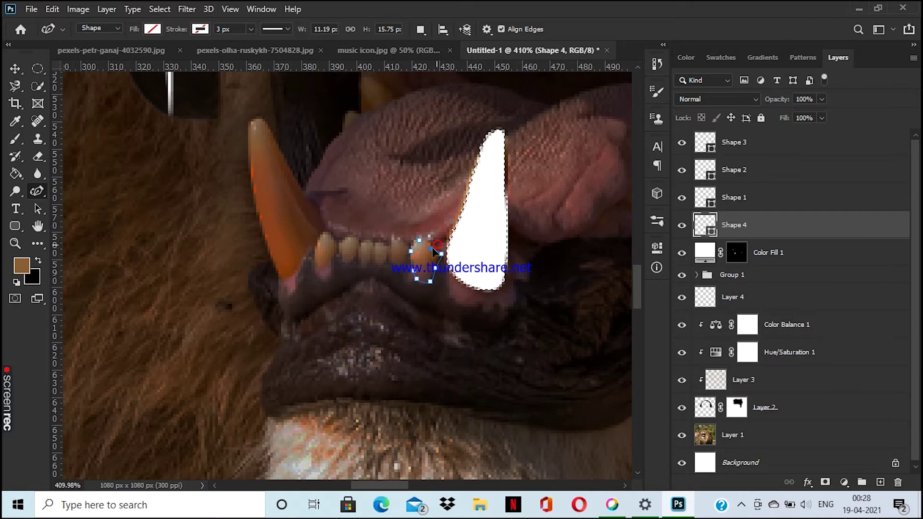
{"action": "left_click", "coordinate": [736, 253]}
{"action": "left_click", "coordinate": [408, 253]}
{"action": "left_click", "coordinate": [388, 263]}
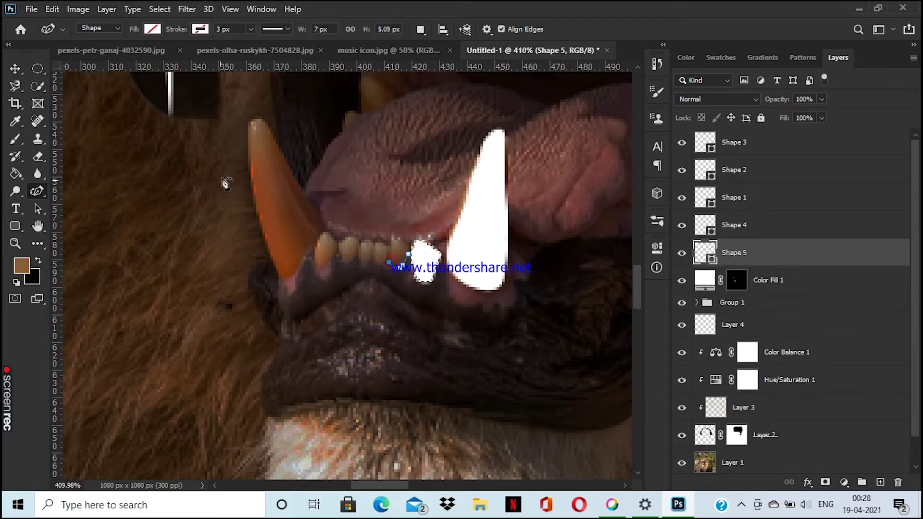
{"action": "left_click", "coordinate": [392, 236]}
{"action": "left_click", "coordinate": [373, 244]}
{"action": "left_click", "coordinate": [371, 263]}
{"action": "left_click", "coordinate": [738, 304]}
{"action": "left_click", "coordinate": [367, 252]}
{"action": "left_click", "coordinate": [737, 335]}
{"action": "left_click", "coordinate": [347, 242]}
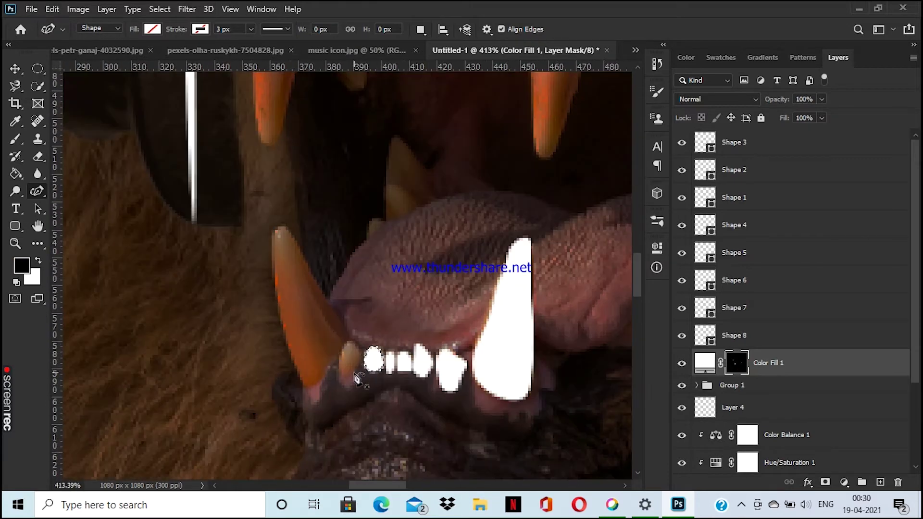
Step: Outline the last small lower tooth and the lower left fang
{"action": "left_click", "coordinate": [352, 374]}
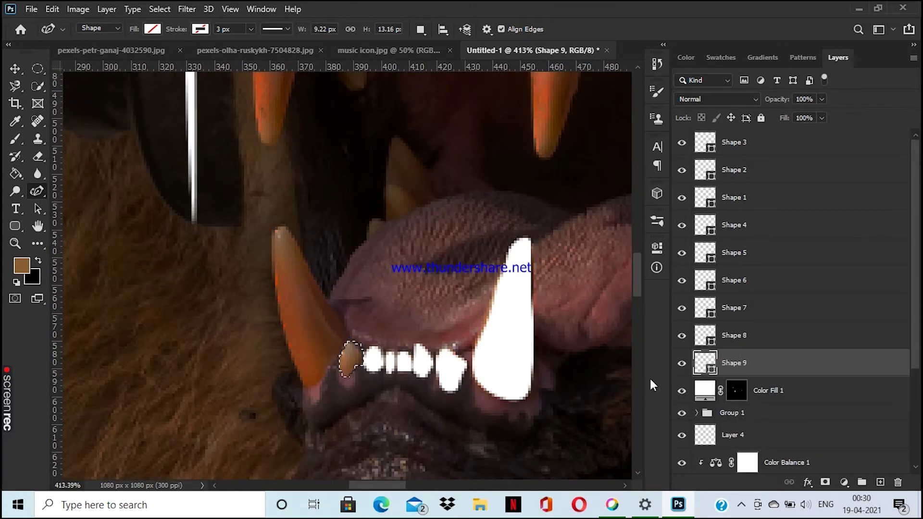
{"action": "left_click", "coordinate": [354, 363]}
{"action": "left_click", "coordinate": [340, 355]}
{"action": "left_click", "coordinate": [314, 386]}
{"action": "left_click", "coordinate": [305, 387]}
{"action": "left_click", "coordinate": [286, 366]}
{"action": "left_click", "coordinate": [271, 279]}
{"action": "left_click", "coordinate": [274, 233]}
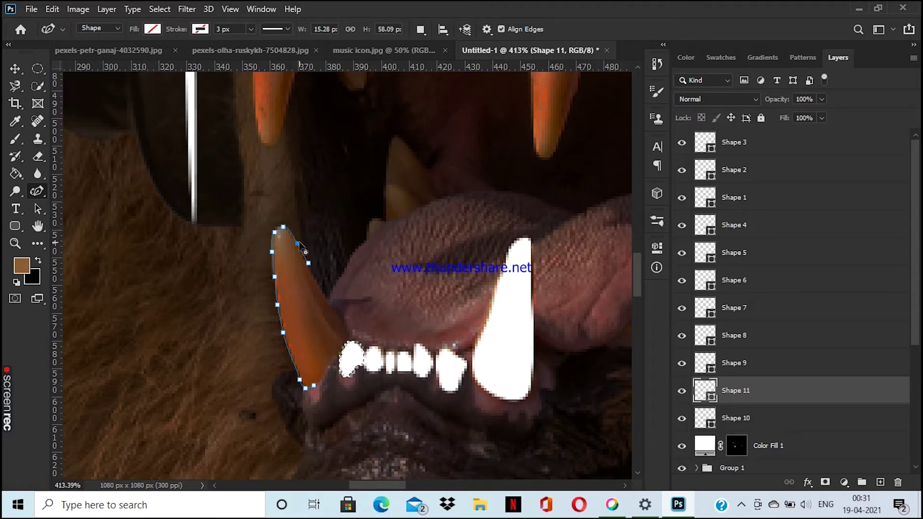
{"action": "left_click", "coordinate": [337, 369]}
{"action": "scroll", "coordinate": [576, 393], "scroll_direction": "down", "scroll_amount": 2}
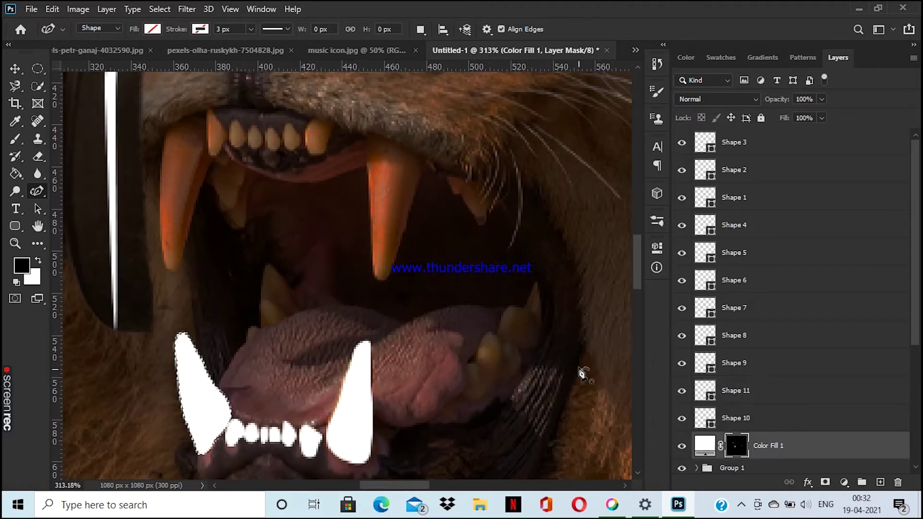
Step: Trace the upper right fang and fill it white on the mask
{"action": "left_click", "coordinate": [381, 282]}
{"action": "left_click", "coordinate": [390, 272]}
{"action": "left_click", "coordinate": [423, 170]}
{"action": "left_click", "coordinate": [409, 222]}
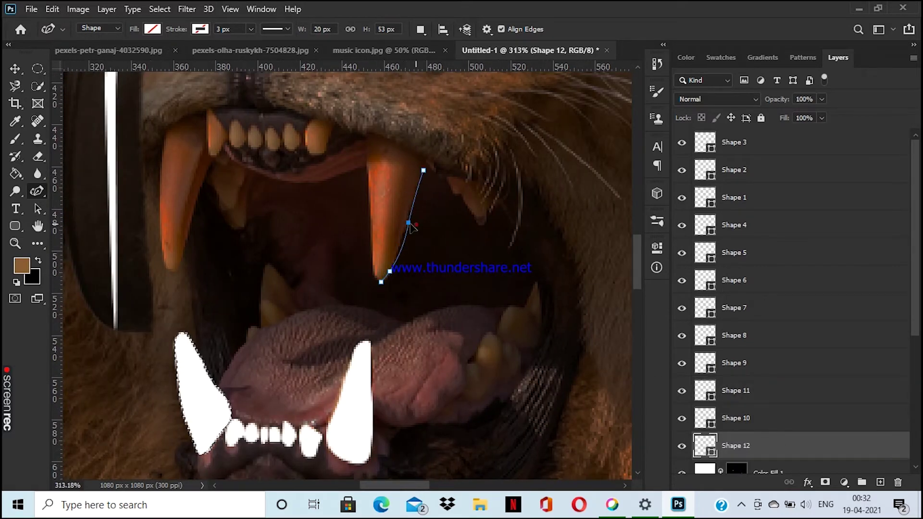
{"action": "left_click", "coordinate": [369, 135]}
{"action": "key", "text": "ctrl+Return"}
{"action": "key", "text": "d"}
{"action": "scroll", "coordinate": [389, 192], "scroll_direction": "down", "scroll_amount": 3}
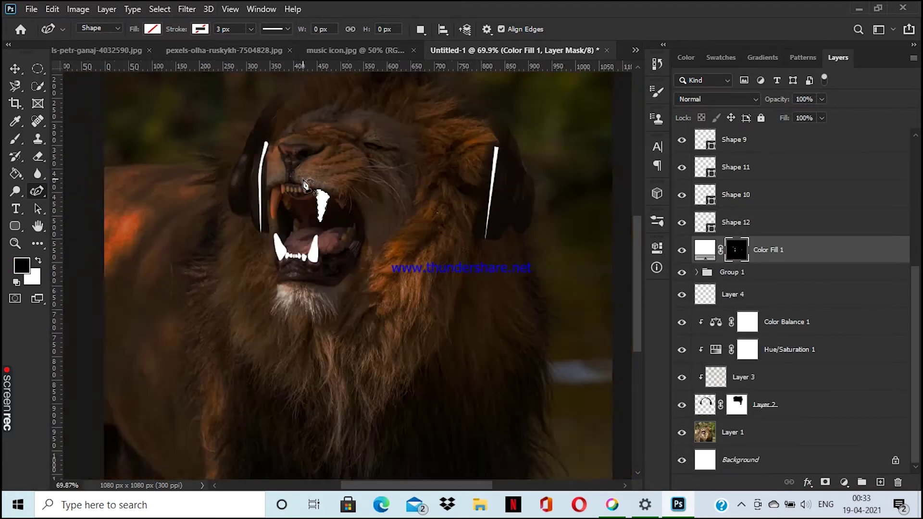
{"action": "scroll", "coordinate": [390, 252], "scroll_direction": "up", "scroll_amount": 3}
{"action": "key", "text": "ctrl+BackSpace"}
Step: Trace the first two small upper teeth and fill them white on the Color Fill 1 mask
{"action": "left_click", "coordinate": [389, 252]}
{"action": "left_click", "coordinate": [412, 217]}
{"action": "left_click", "coordinate": [381, 226]}
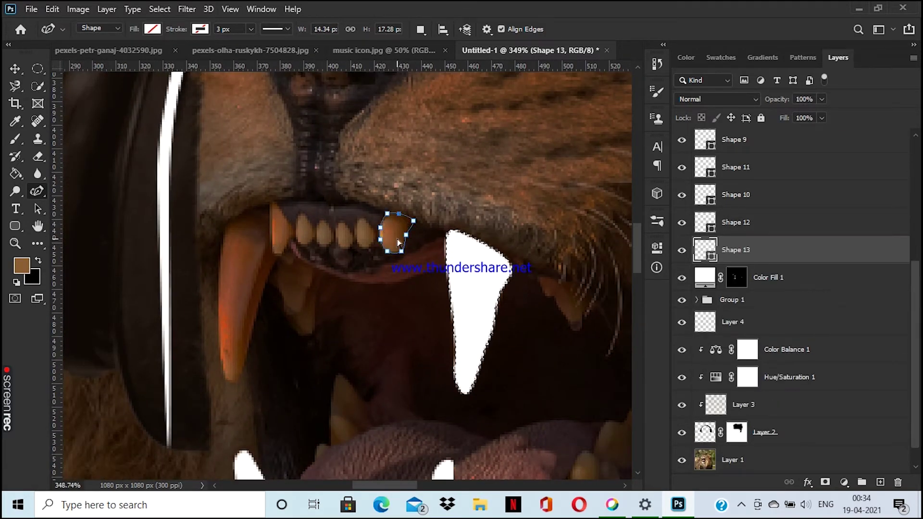
{"action": "left_click", "coordinate": [740, 284]}
{"action": "key", "text": "ctrl+Return"}
{"action": "key", "text": "ctrl+BackSpace"}
{"action": "scroll", "coordinate": [449, 252], "scroll_direction": "down", "scroll_amount": 1}
{"action": "left_click", "coordinate": [439, 224]}
{"action": "key", "text": "ctrl+Return"}
{"action": "left_click", "coordinate": [735, 305]}
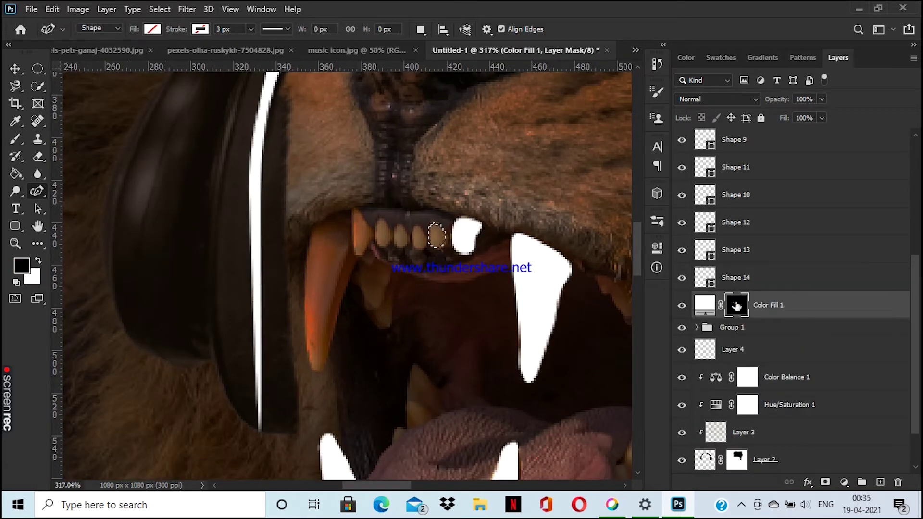
{"action": "key", "text": "ctrl+BackSpace"}
Step: Fill the next two upper teeth white on the Color Fill 1 mask
{"action": "left_click", "coordinate": [428, 250]}
{"action": "key", "text": "ctrl+Return"}
{"action": "left_click", "coordinate": [735, 332]}
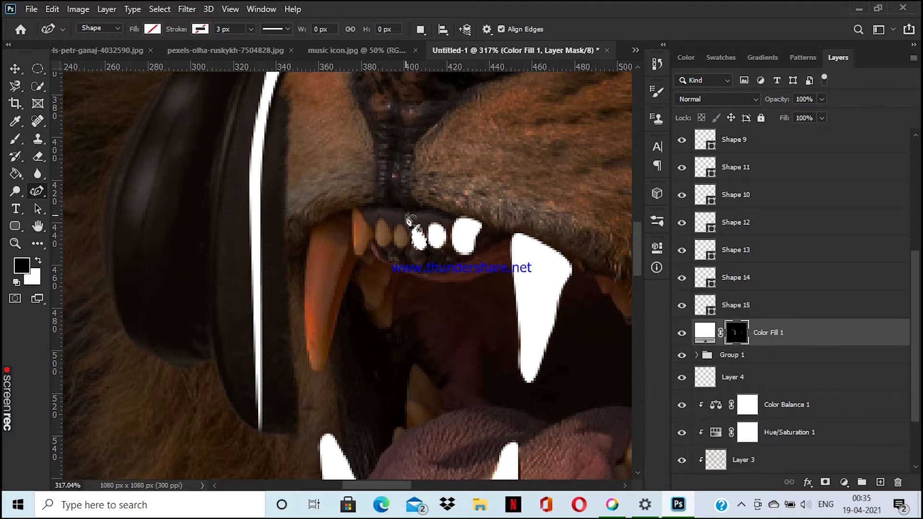
{"action": "key", "text": "ctrl+BackSpace"}
{"action": "scroll", "coordinate": [417, 245], "scroll_direction": "up", "scroll_amount": 1}
{"action": "left_click", "coordinate": [409, 220]}
{"action": "key", "text": "ctrl+Return"}
{"action": "left_click", "coordinate": [735, 360]}
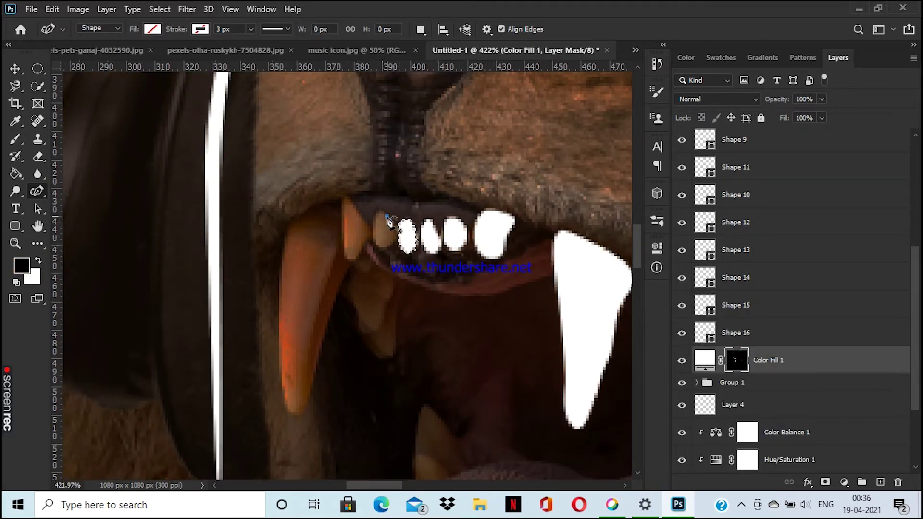
{"action": "key", "text": "ctrl+BackSpace"}
Step: Trace the remaining upper teeth, including the last small one, and fill them white
{"action": "left_click", "coordinate": [387, 216]}
{"action": "left_click", "coordinate": [390, 247]}
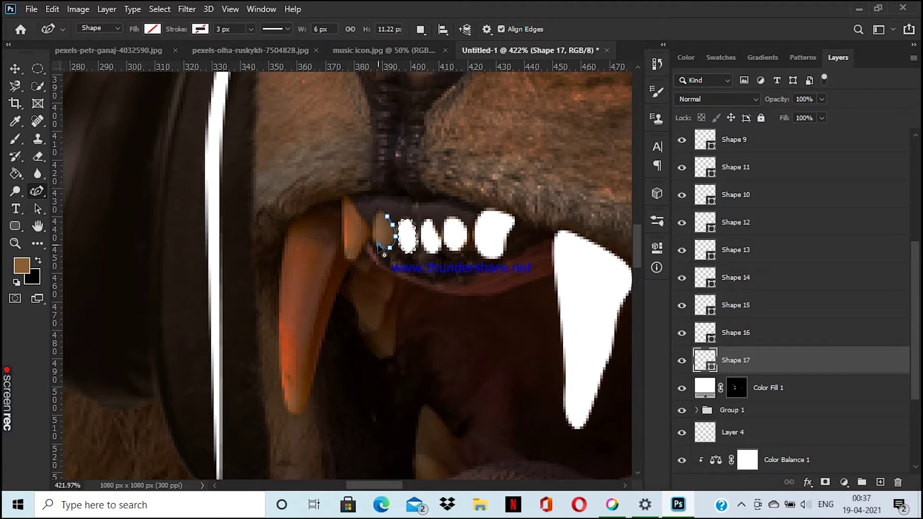
{"action": "key", "text": "ctrl+Return"}
{"action": "left_click", "coordinate": [736, 387]}
{"action": "key", "text": "ctrl+BackSpace"}
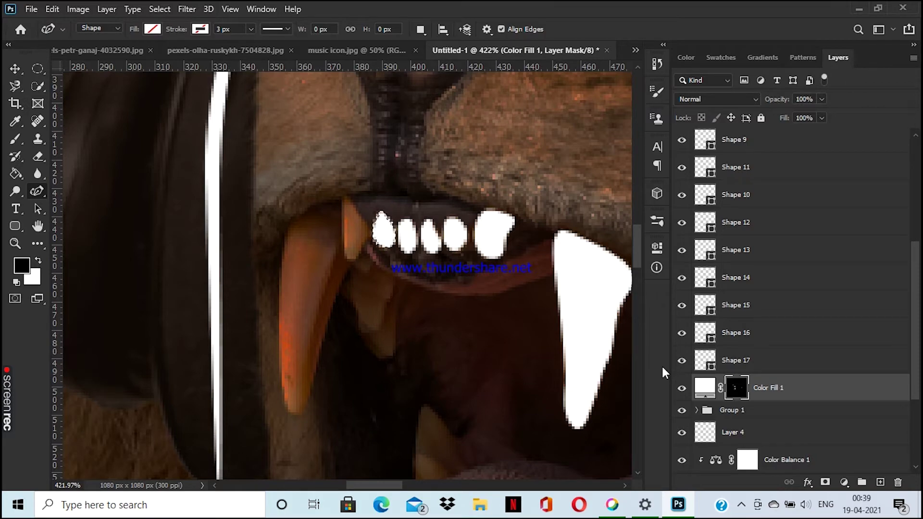
{"action": "left_click", "coordinate": [369, 237]}
{"action": "left_click", "coordinate": [353, 259]}
{"action": "left_click", "coordinate": [343, 259]}
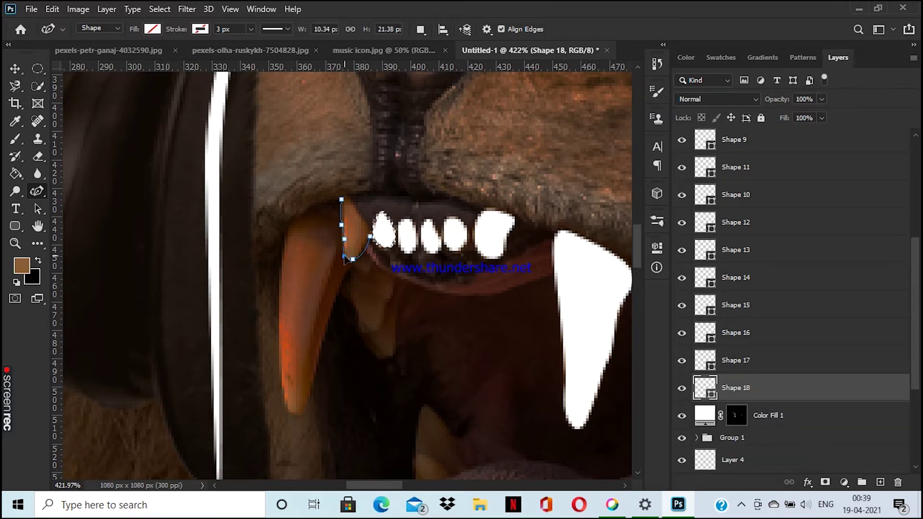
{"action": "key", "text": "ctrl+Return"}
{"action": "left_click", "coordinate": [736, 415]}
{"action": "key", "text": "ctrl+BackSpace"}
Step: Trace the upper left fang and load it as a selection on the Color Fill 1 mask
{"action": "scroll", "coordinate": [319, 249], "scroll_direction": "up", "scroll_amount": 5}
{"action": "left_click", "coordinate": [323, 278]}
{"action": "left_click", "coordinate": [290, 390]}
{"action": "left_click", "coordinate": [314, 226]}
{"action": "left_click", "coordinate": [318, 280]}
{"action": "left_click", "coordinate": [736, 443]}
{"action": "left_click", "coordinate": [736, 415]}
{"action": "key", "text": "ctrl+Return"}
{"action": "left_click", "coordinate": [736, 443]}
Step: Fill the upper left fang white and deselect
{"action": "key", "text": "b"}
{"action": "key", "text": "w"}
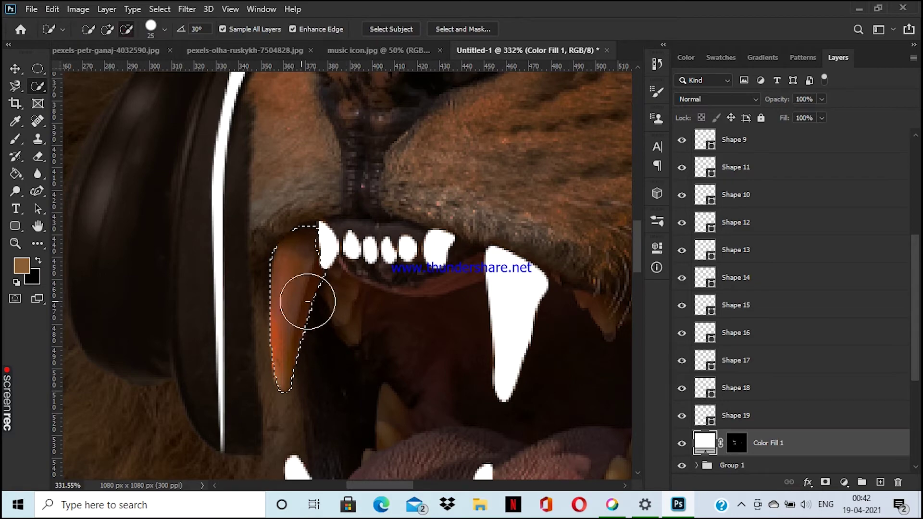
{"action": "key", "text": "ctrl+BackSpace"}
{"action": "key", "text": "ctrl+d"}
{"action": "scroll", "coordinate": [449, 304], "scroll_direction": "down", "scroll_amount": 5}
{"action": "scroll", "coordinate": [509, 373], "scroll_direction": "up", "scroll_amount": 6}
{"action": "scroll", "coordinate": [403, 273], "scroll_direction": "down", "scroll_amount": 1}
{"action": "left_click", "coordinate": [38, 191]}
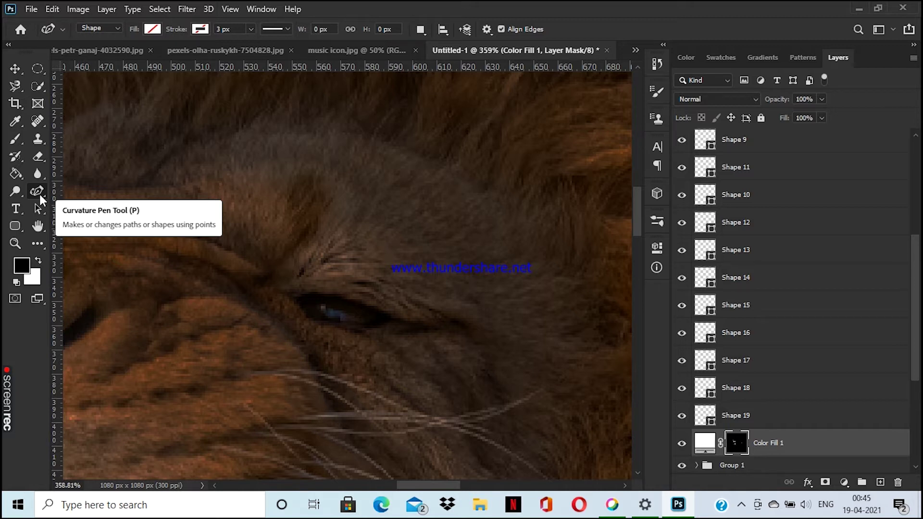
Step: Trace a white highlight along the lion's lower eyelid, then pick the Shape layers to combine
{"action": "left_click", "coordinate": [393, 321]}
{"action": "left_click", "coordinate": [371, 327]}
{"action": "left_click", "coordinate": [313, 320]}
{"action": "left_click", "coordinate": [345, 320]}
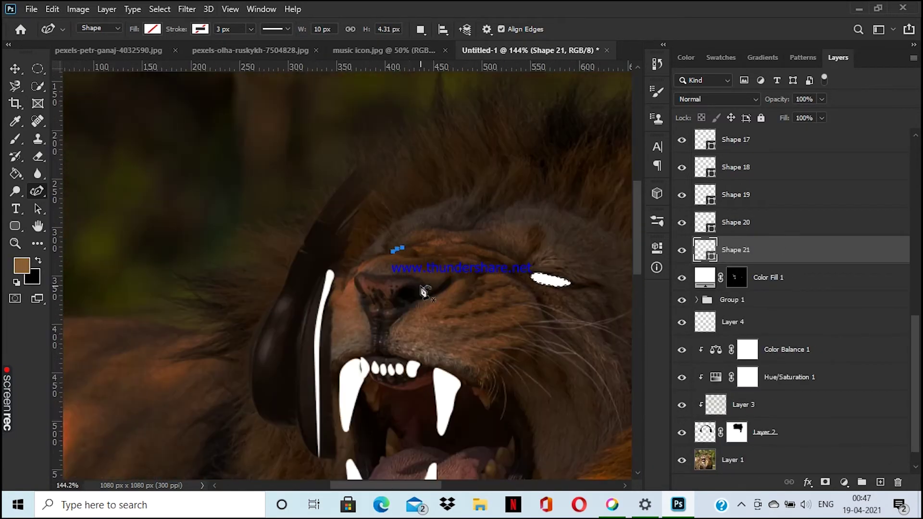
{"action": "left_click", "coordinate": [763, 144]}
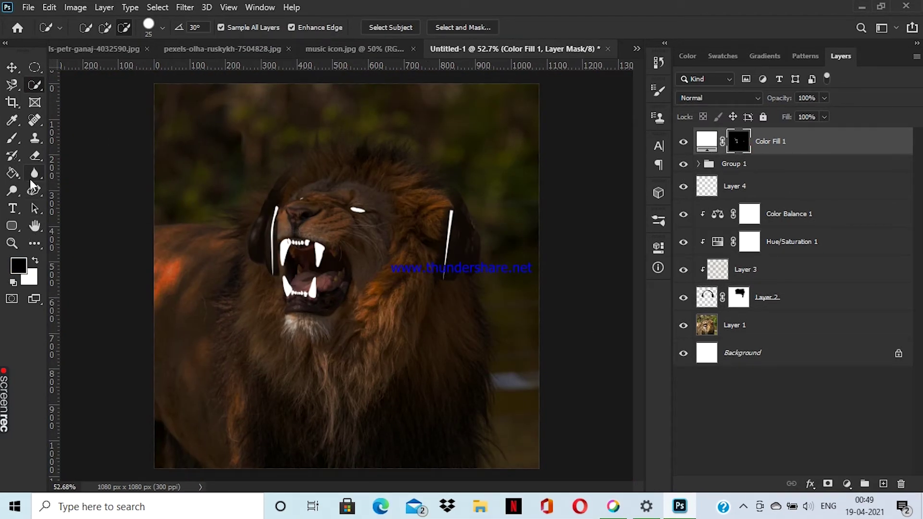
Step: Switch to the Blur tool to soften the mask
{"action": "right_click", "coordinate": [34, 174]}
{"action": "left_click", "coordinate": [81, 173]}
{"action": "scroll", "coordinate": [447, 288], "scroll_direction": "up", "scroll_amount": 5}
{"action": "scroll", "coordinate": [394, 370], "scroll_direction": "down", "scroll_amount": 5}
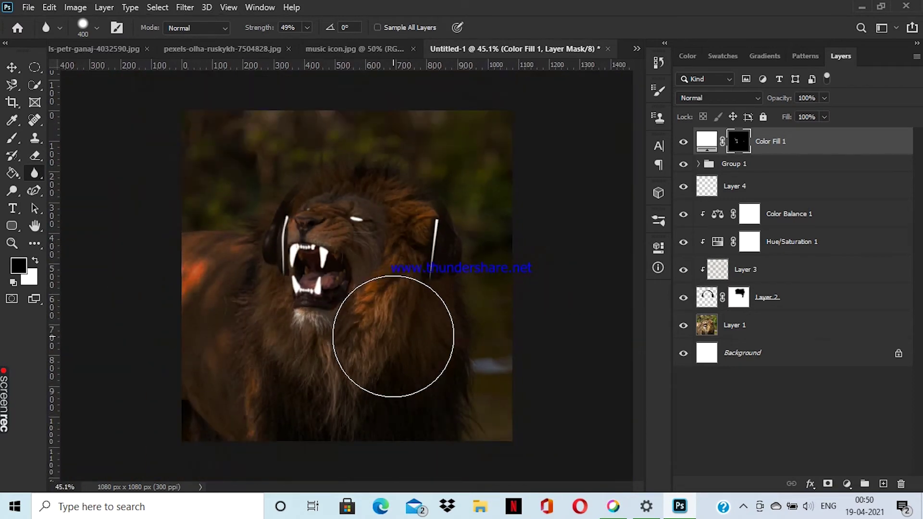
{"action": "scroll", "coordinate": [404, 336], "scroll_direction": "up", "scroll_amount": 2}
{"action": "scroll", "coordinate": [253, 275], "scroll_direction": "up", "scroll_amount": 1}
{"action": "scroll", "coordinate": [475, 276], "scroll_direction": "down", "scroll_amount": 2}
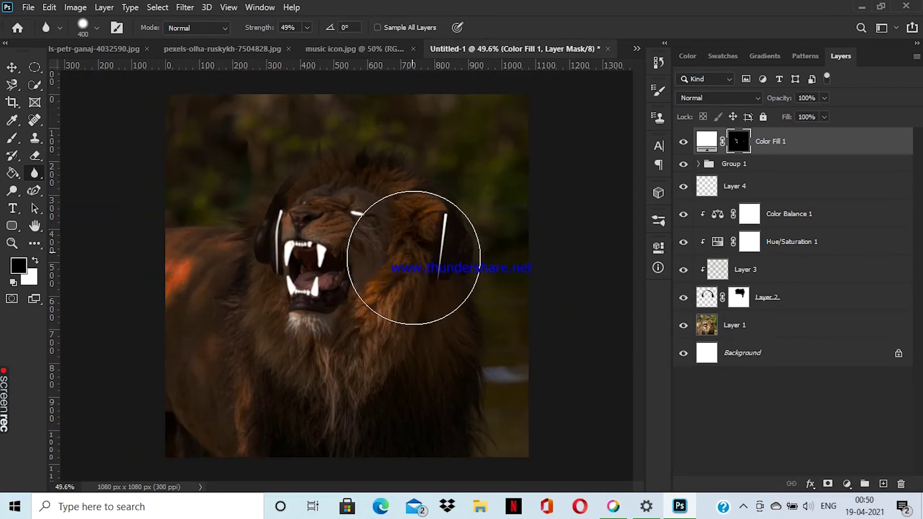
Step: Magic Wand the glowing notes in music icon.jpg and copy them to their own layer
{"action": "left_click", "coordinate": [355, 48]}
{"action": "right_click", "coordinate": [34, 85]}
{"action": "left_click", "coordinate": [73, 112]}
{"action": "left_click", "coordinate": [416, 195]}
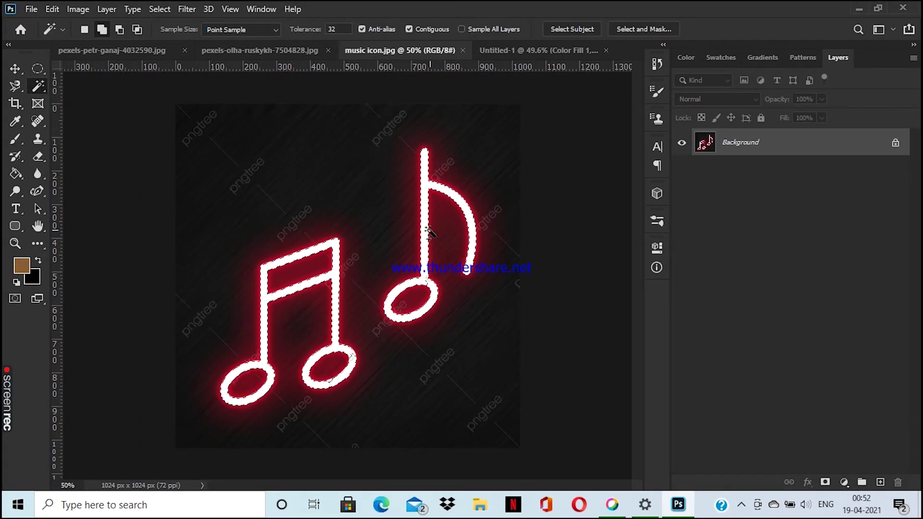
{"action": "right_click", "coordinate": [337, 255]}
{"action": "left_click", "coordinate": [405, 440]}
Step: Drag the notes into the lion document, shrink to about 8.82%, rotate 39.24° beside the right headphone
{"action": "mouse_move", "coordinate": [704, 142]}
{"action": "left_mouse_down"}
{"action": "mouse_move", "coordinate": [472, 144]}
{"action": "mouse_move", "coordinate": [462, 159]}
{"action": "left_mouse_up"}
{"action": "key", "text": "ctrl+t"}
{"action": "left_click_drag", "start_coordinate": [532, 191], "coordinate": [539, 262]}
{"action": "mouse_move", "coordinate": [564, 121]}
{"action": "left_mouse_down"}
{"action": "mouse_move", "coordinate": [421, 212]}
{"action": "mouse_move", "coordinate": [506, 123]}
{"action": "left_mouse_up"}
{"action": "key", "text": "Return"}
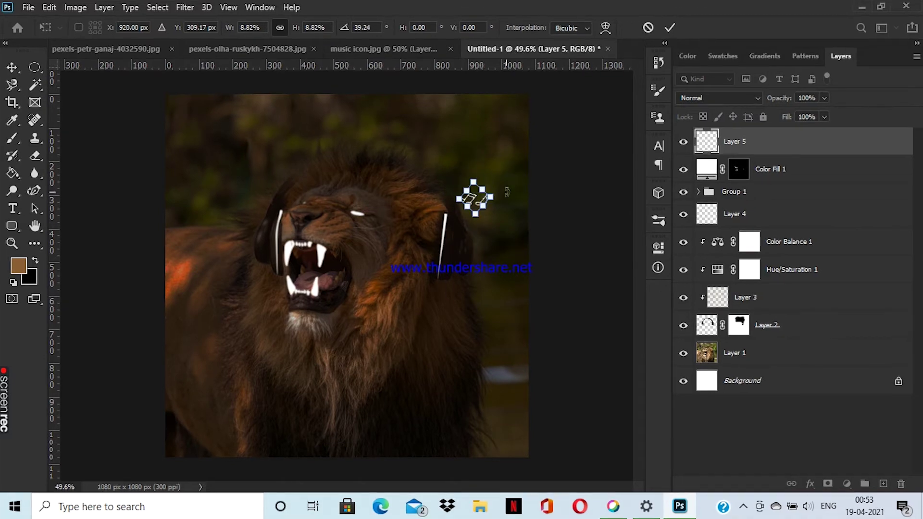
Step: Duplicate the notes layer and rotate a copy into place beside the lion's right ear
{"action": "right_click", "coordinate": [731, 142]}
{"action": "left_click", "coordinate": [700, 58]}
{"action": "key", "text": "Return"}
{"action": "key", "text": "ctrl+plus"}
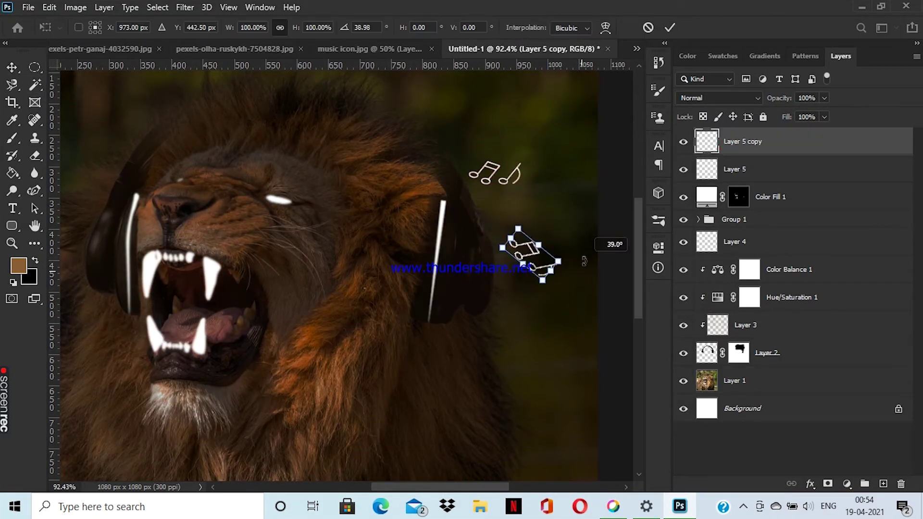
{"action": "key", "text": "Return"}
{"action": "key", "text": "ctrl+j"}
{"action": "key", "text": "ctrl+t"}
{"action": "key", "text": "ctrl+plus"}
{"action": "key", "text": "ctrl+minus"}
{"action": "left_click_drag", "start_coordinate": [486, 223], "coordinate": [414, 324]}
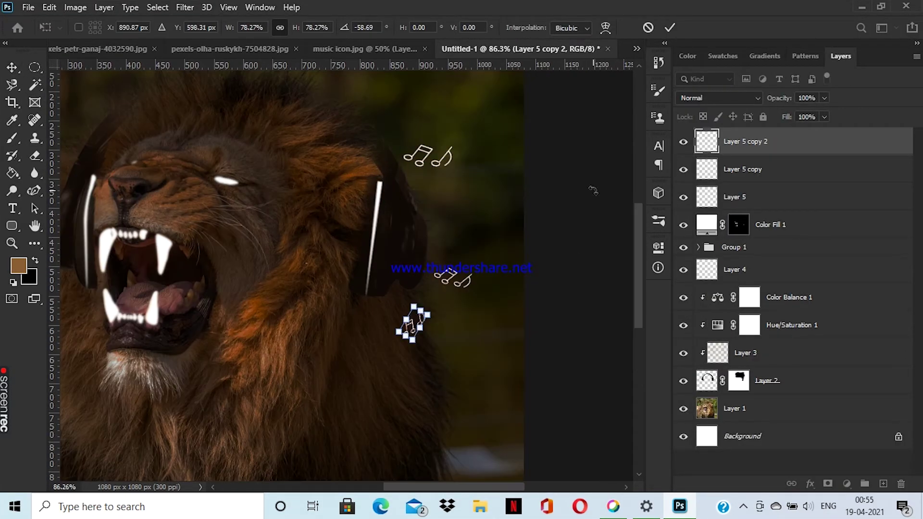
{"action": "key", "text": "Return"}
Step: Make several more transformed copies from the original notes layer
{"action": "left_click", "coordinate": [428, 154]}
{"action": "key", "text": "ctrl+j"}
{"action": "key", "text": "ctrl+t"}
{"action": "key", "text": "Return"}
{"action": "key", "text": "ctrl+j"}
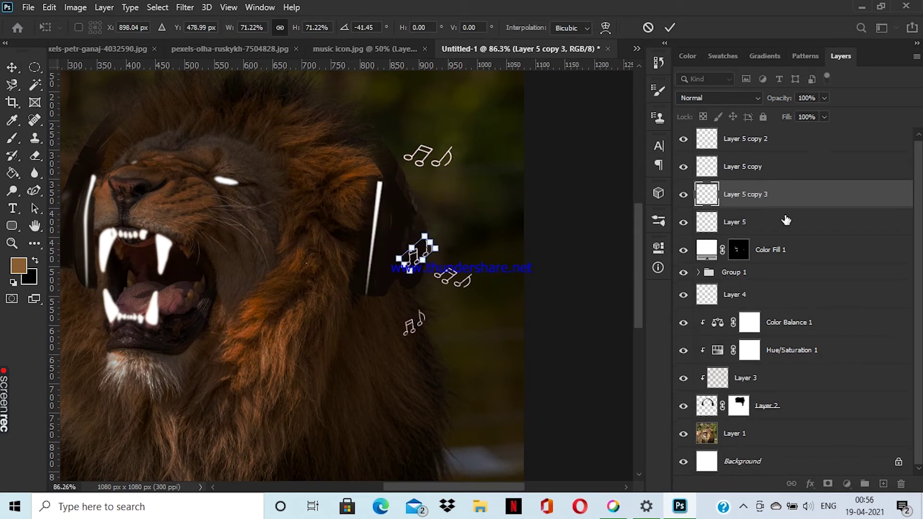
{"action": "key", "text": "ctrl+j"}
{"action": "key", "text": "ctrl+t"}
{"action": "key", "text": "Return"}
{"action": "key", "text": "ctrl+minus"}
{"action": "key", "text": "ctrl+j"}
Step: Keep duplicating the notes, moving one copy toward the upper right
{"action": "key", "text": "ctrl+t"}
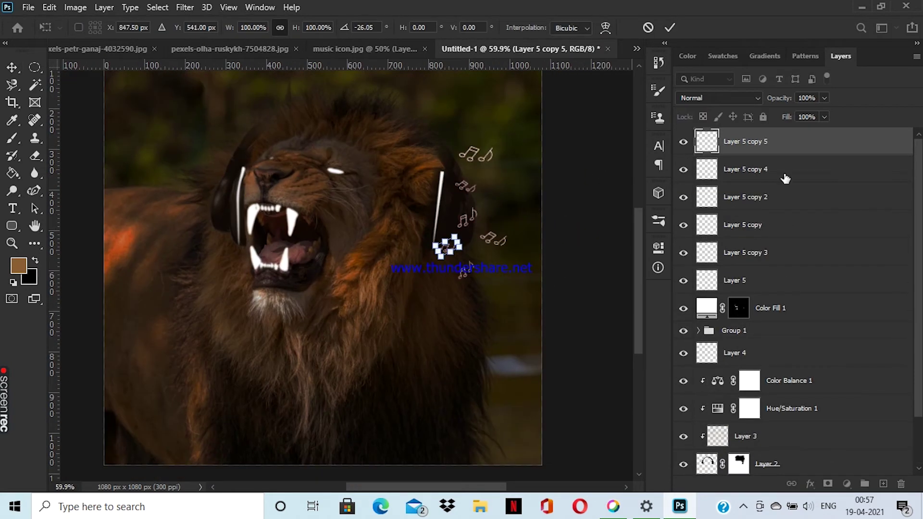
{"action": "key", "text": "ctrl+plus"}
{"action": "key", "text": "Return"}
{"action": "key", "text": "ctrl+minus"}
{"action": "key", "text": "ctrl+j"}
{"action": "key", "text": "ctrl+plus"}
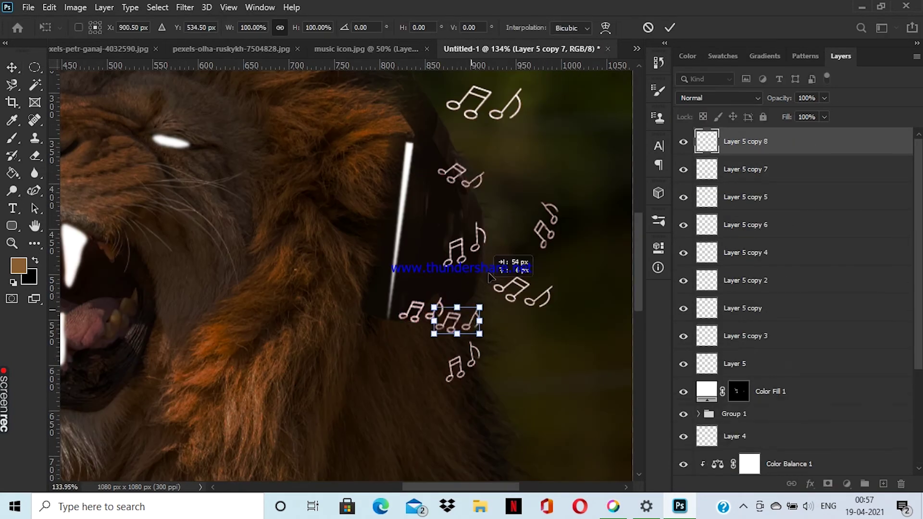
{"action": "key", "text": "Return"}
{"action": "key", "text": "ctrl+j"}
{"action": "left_click_drag", "start_coordinate": [453, 313], "coordinate": [556, 140]}
Step: Add further notes copies around the right headphone
{"action": "key", "text": "ctrl+minus"}
{"action": "key", "text": "t"}
{"action": "key", "text": "ctrl+j"}
{"action": "key", "text": "ctrl+t"}
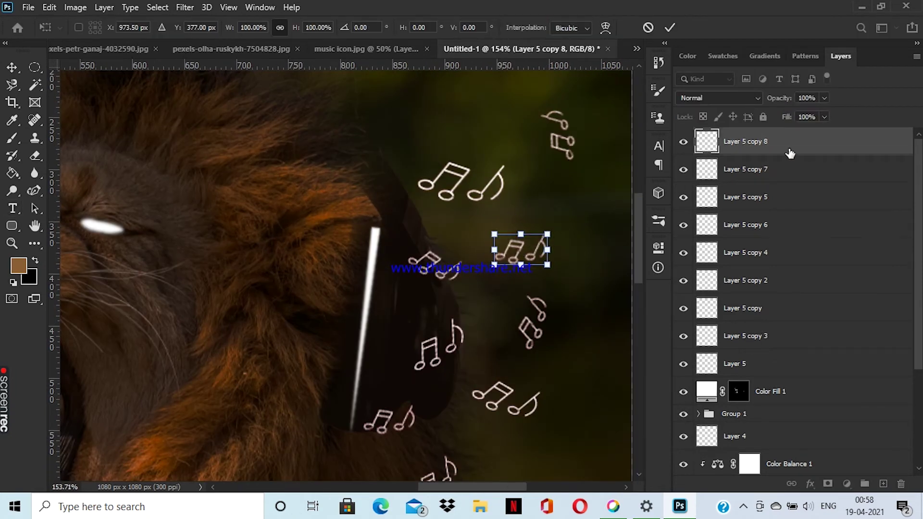
{"action": "key", "text": "Return"}
{"action": "key", "text": "ctrl+j"}
{"action": "left_click", "coordinate": [754, 143]}
{"action": "key", "text": "ctrl+j"}
{"action": "key", "text": "ctrl+j"}
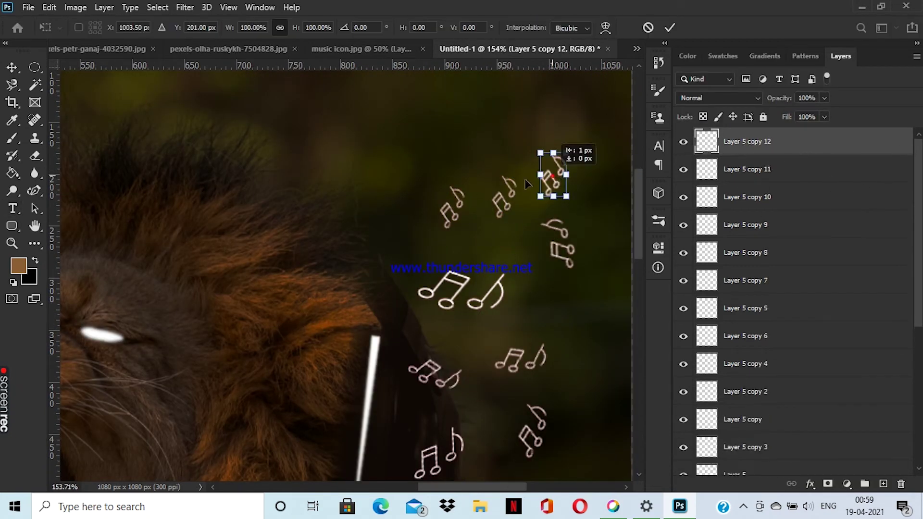
{"action": "key", "text": "ctrl+minus"}
Step: Adjust the last notes copies, then group all of them into a new group
{"action": "left_click", "coordinate": [741, 196]}
{"action": "left_click", "coordinate": [769, 141]}
{"action": "key", "text": "ctrl+j"}
{"action": "key", "text": "ctrl+j"}
{"action": "left_click", "coordinate": [756, 224]}
{"action": "key", "text": "ctrl+t"}
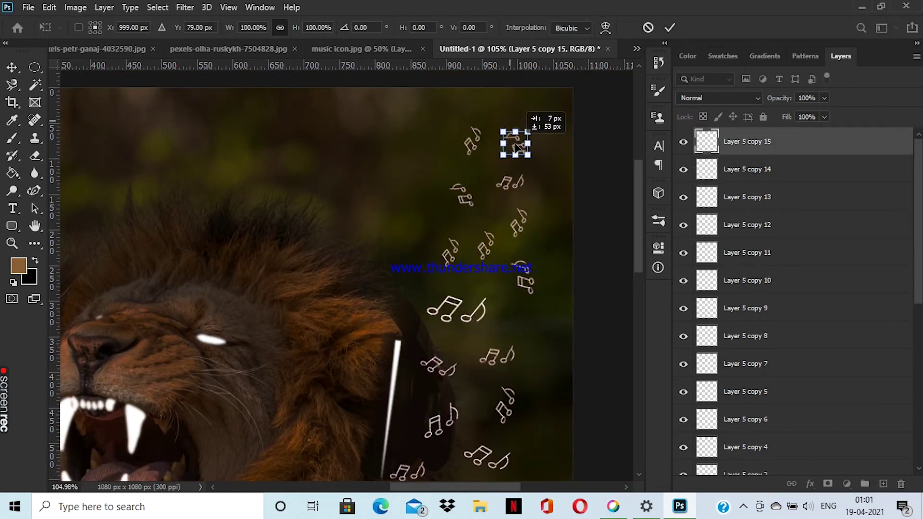
{"action": "key", "text": "Return"}
{"action": "key", "text": "ctrl+0"}
{"action": "key", "text": "ctrl+g"}
{"action": "double_click", "coordinate": [735, 136]}
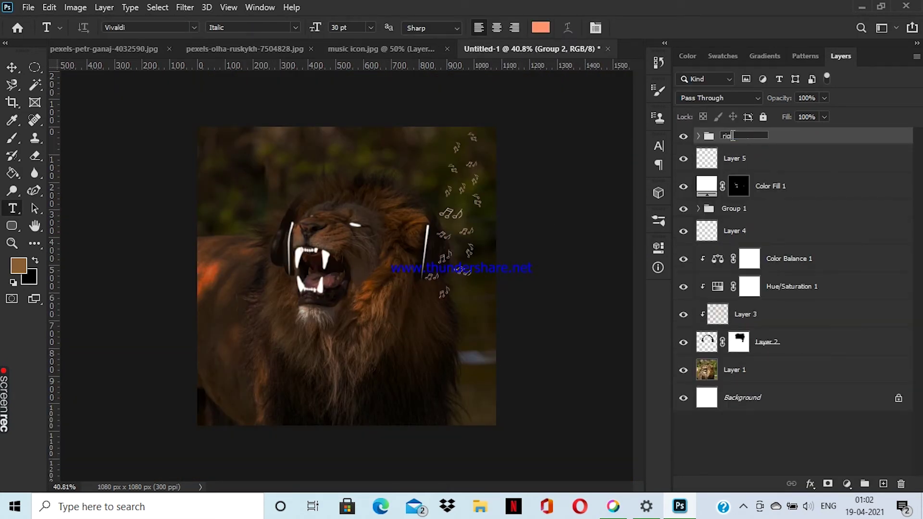
Step: Name the notes group 'right ear', nest it inside a new parent group, and rename it
{"action": "type", "text": "ht ear"}
{"action": "key", "text": "Return"}
{"action": "key", "text": "ctrl+g"}
{"action": "double_click", "coordinate": [751, 152]}
{"action": "type", "text": "r"}
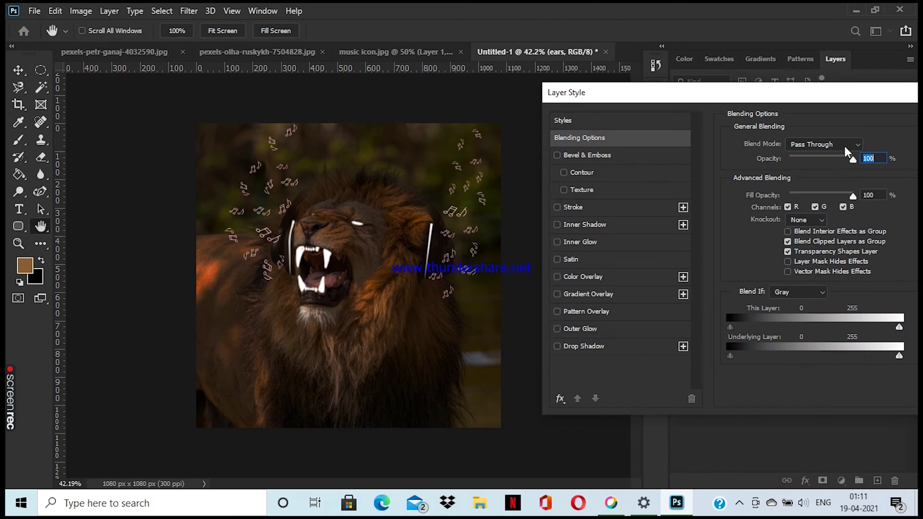
Step: Set the ears group to Screen and give it a red Outer Glow with adjusted size and range
{"action": "left_click", "coordinate": [846, 145]}
{"action": "left_click", "coordinate": [807, 267]}
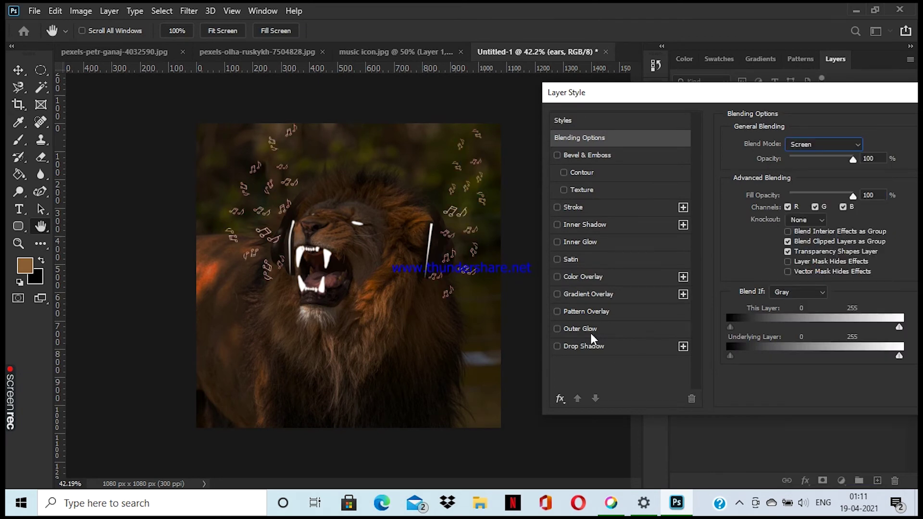
{"action": "left_click", "coordinate": [589, 331]}
{"action": "left_click", "coordinate": [761, 192]}
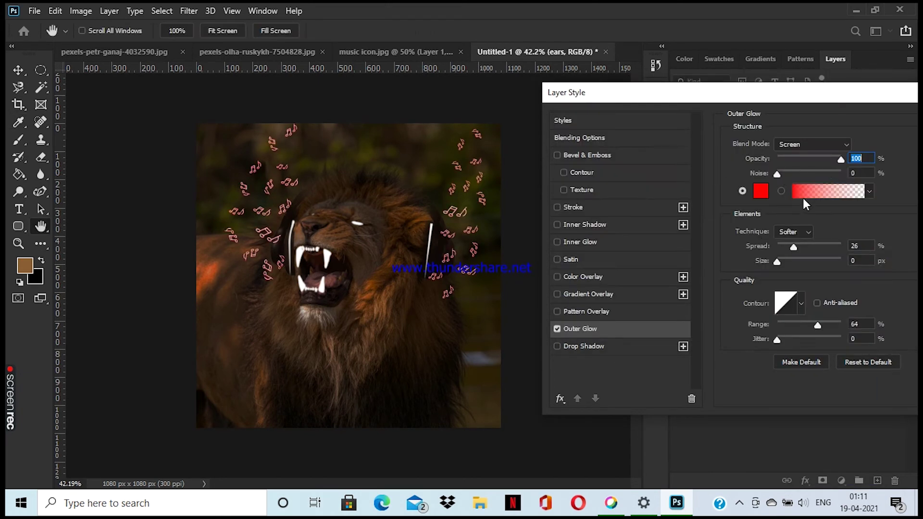
{"action": "left_click_drag", "start_coordinate": [786, 263], "coordinate": [792, 263]}
{"action": "mouse_move", "coordinate": [783, 94]}
{"action": "left_mouse_down"}
{"action": "mouse_move", "coordinate": [711, 125]}
{"action": "mouse_move", "coordinate": [740, 97]}
{"action": "mouse_move", "coordinate": [754, 45]}
{"action": "left_mouse_up"}
{"action": "left_click_drag", "start_coordinate": [786, 278], "coordinate": [778, 276]}
{"action": "left_click_drag", "start_coordinate": [764, 212], "coordinate": [754, 212]}
{"action": "key", "text": "Tab"}
{"action": "key", "text": "Tab"}
{"action": "key", "text": "Return"}
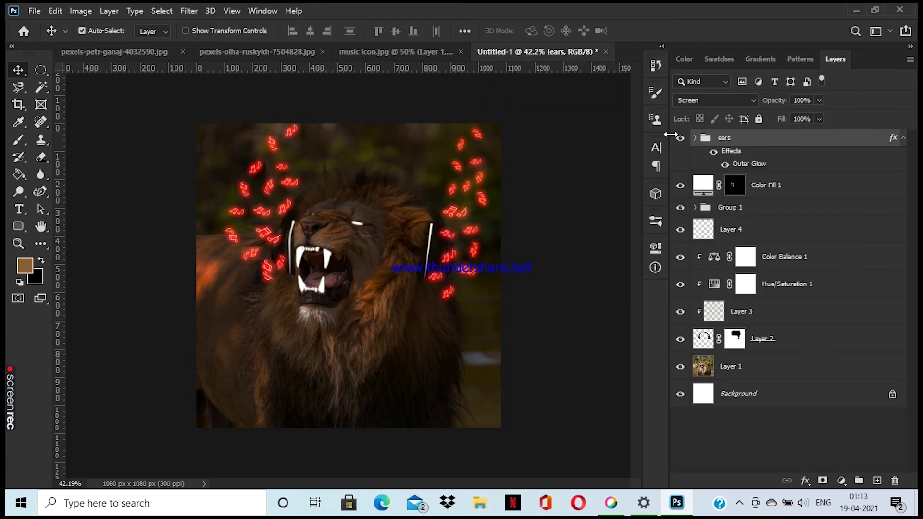
{"action": "right_click", "coordinate": [769, 185]}
Step: Add an Outer Glow and Drop Shadow to Color Fill 1, then hide the notes to view the strokes
{"action": "left_click", "coordinate": [769, 22]}
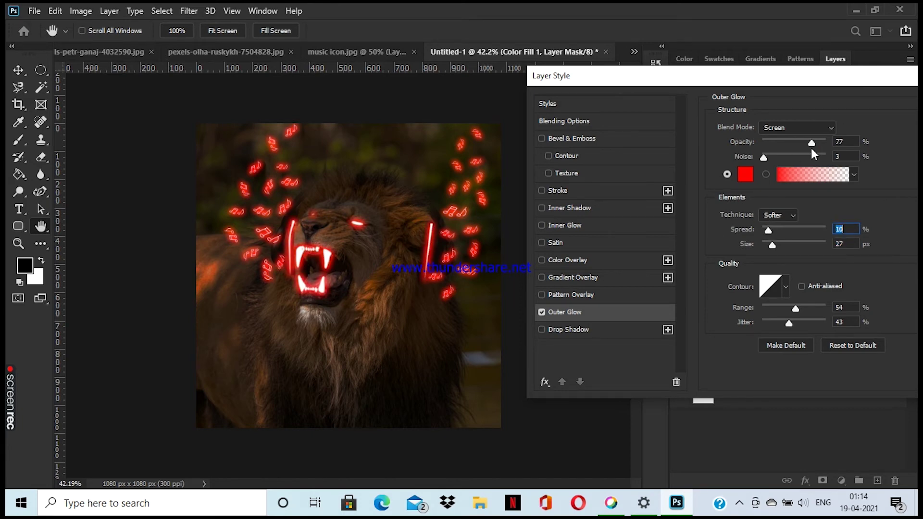
{"action": "left_click", "coordinate": [568, 330]}
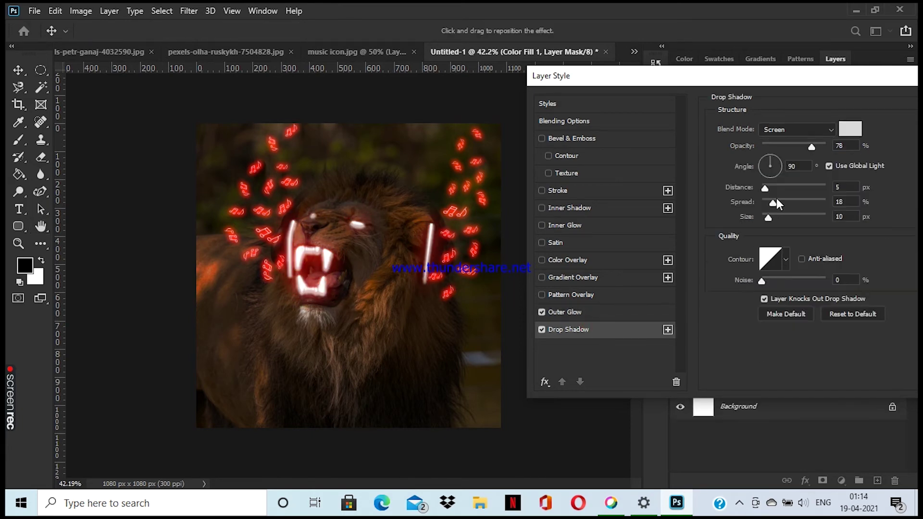
{"action": "key", "text": "Return"}
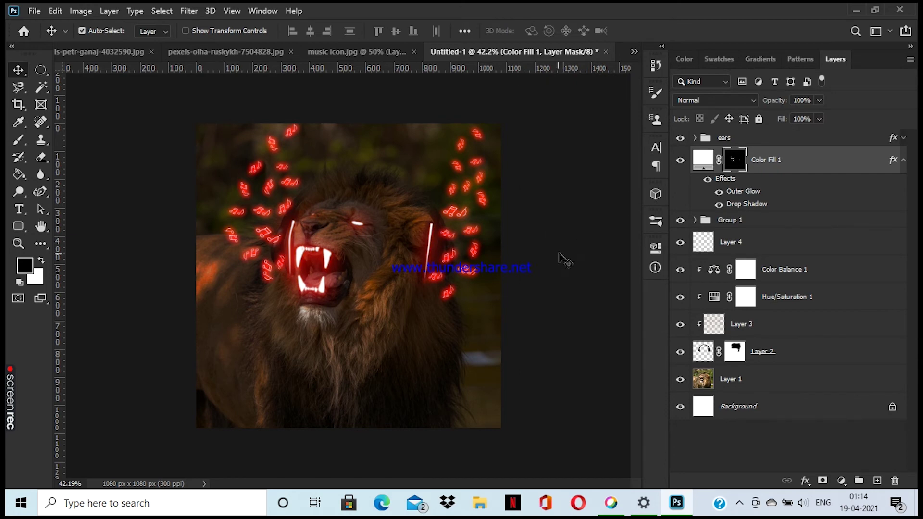
{"action": "left_click", "coordinate": [680, 138]}
{"action": "left_click", "coordinate": [680, 159]}
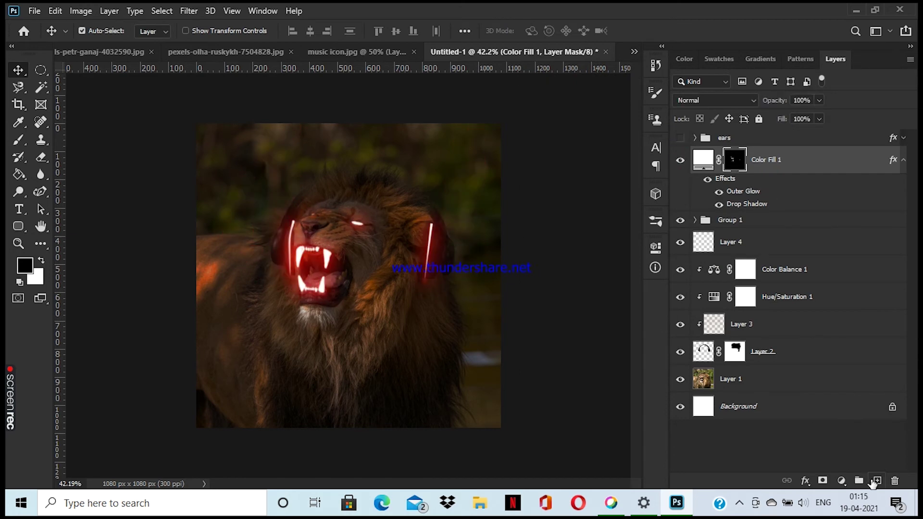
Step: Add a new layer and set up a deep red, soft round, low-opacity brush
{"action": "left_click", "coordinate": [878, 480]}
{"action": "left_click", "coordinate": [24, 265]}
{"action": "left_click", "coordinate": [324, 250]}
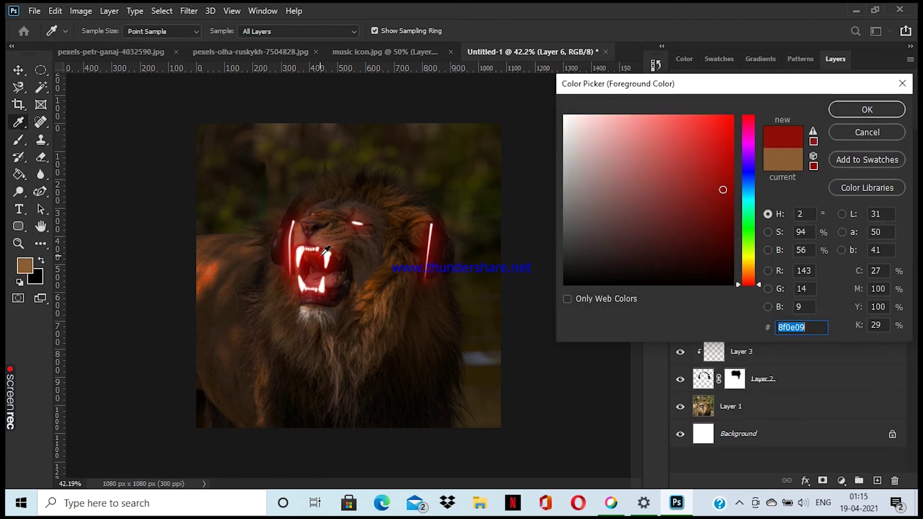
{"action": "left_click", "coordinate": [292, 236]}
{"action": "key", "text": "Return"}
{"action": "key", "text": "b"}
{"action": "key", "text": "z"}
{"action": "left_click", "coordinate": [95, 30]}
{"action": "key", "text": "Return"}
{"action": "left_click", "coordinate": [312, 31]}
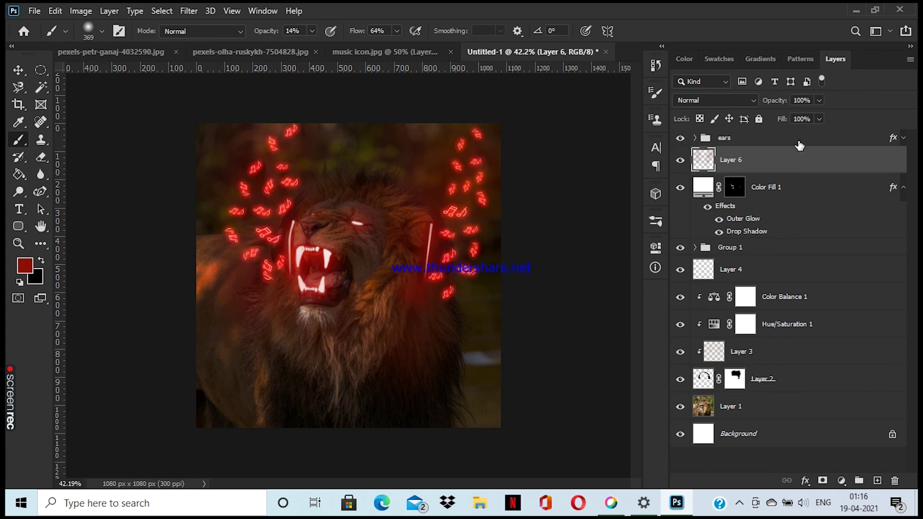
Step: Tidy the layers: move the new layer out of the ears group, hide the glow layers, delete empty Layer 7
{"action": "left_click", "coordinate": [773, 140]}
{"action": "left_click", "coordinate": [877, 481]}
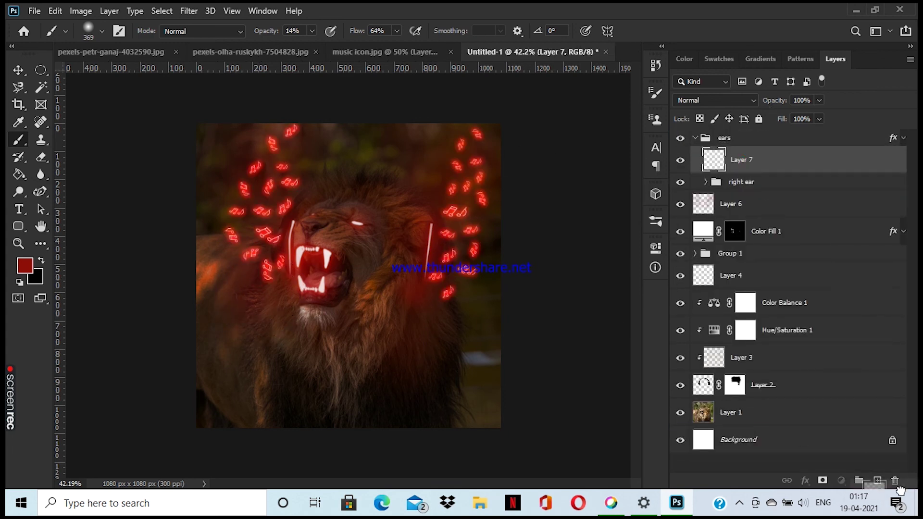
{"action": "left_click", "coordinate": [695, 138]}
{"action": "left_click_drag", "start_coordinate": [742, 159], "coordinate": [730, 132]}
{"action": "left_click_drag", "start_coordinate": [680, 164], "coordinate": [681, 213]}
{"action": "mouse_move", "coordinate": [734, 141]}
{"action": "left_mouse_down"}
{"action": "mouse_move", "coordinate": [782, 209]}
{"action": "mouse_move", "coordinate": [901, 484]}
{"action": "left_mouse_up"}
Step: Add a Brightness/Contrast adjustment, then a new top layer with black as the paint colour
{"action": "left_click", "coordinate": [847, 483]}
{"action": "left_click", "coordinate": [829, 291]}
{"action": "left_click", "coordinate": [802, 148]}
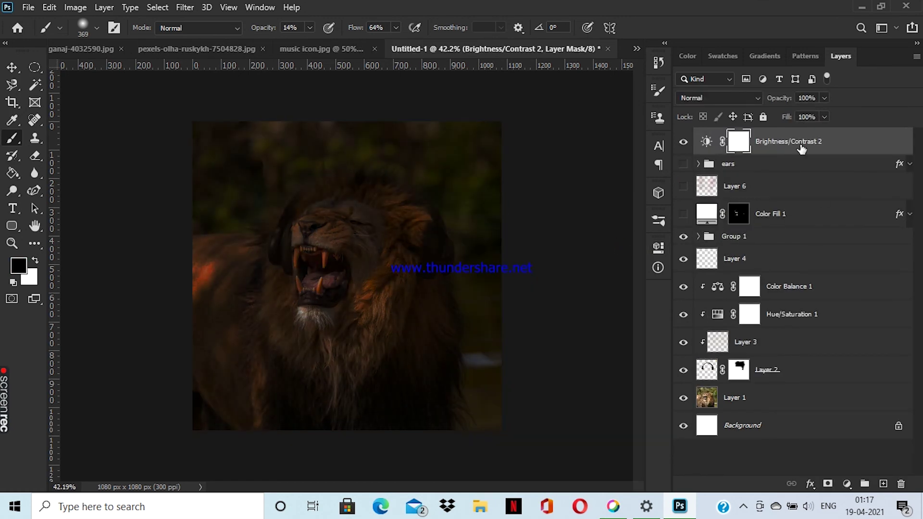
{"action": "left_click", "coordinate": [883, 482]}
{"action": "key", "text": "x"}
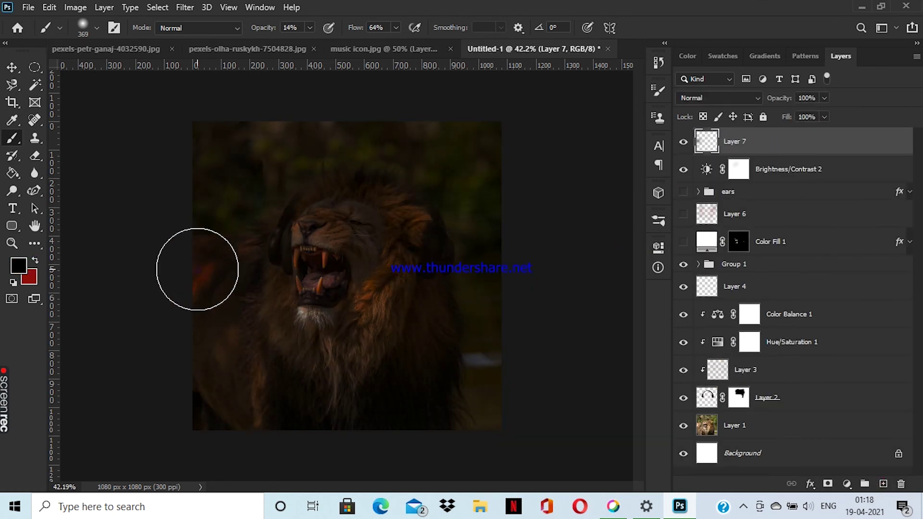